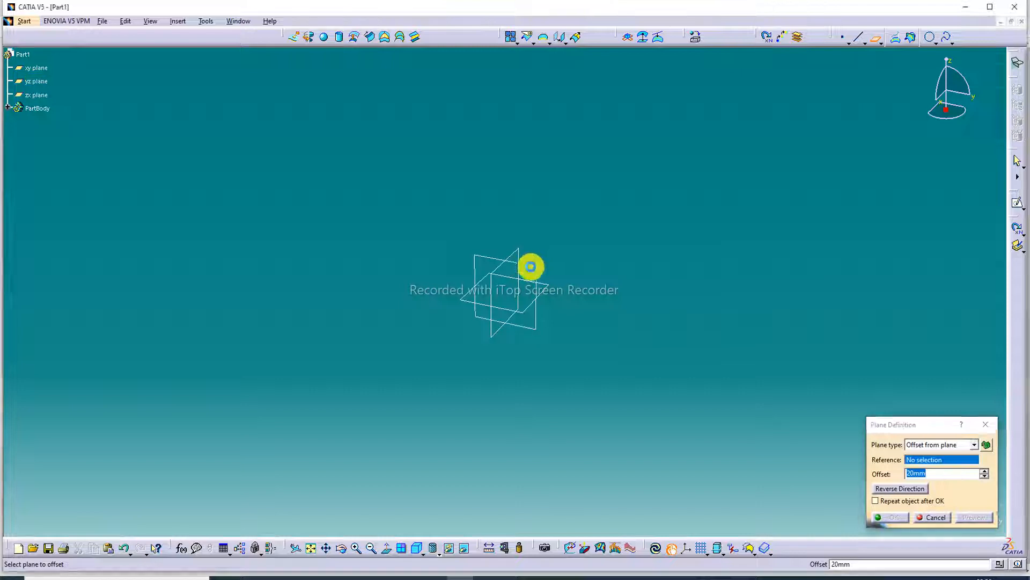
Create a plane offset from the yz plane and extend its offset to 166 mm.
drag(493, 314, 394, 370)
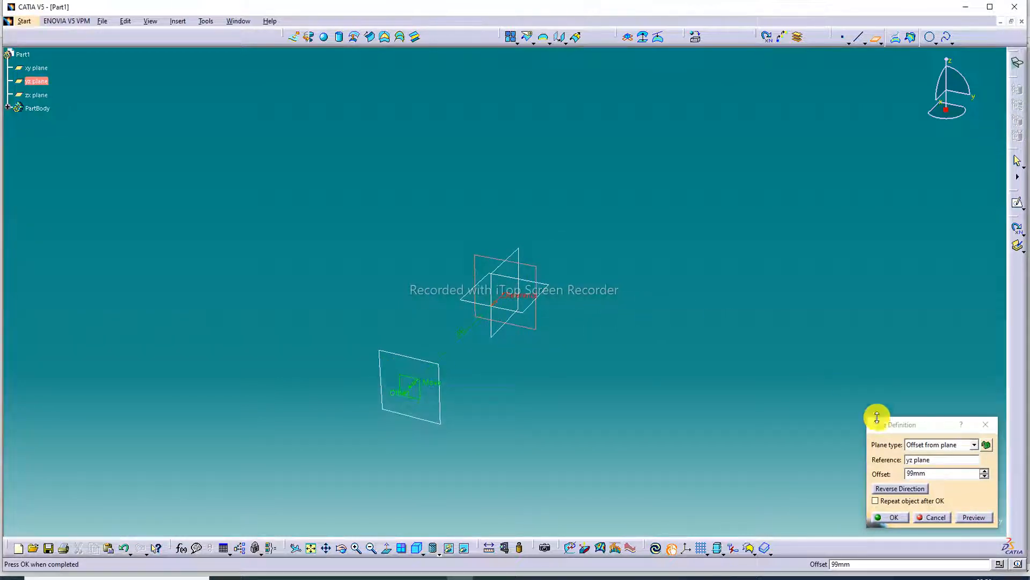
click(897, 518)
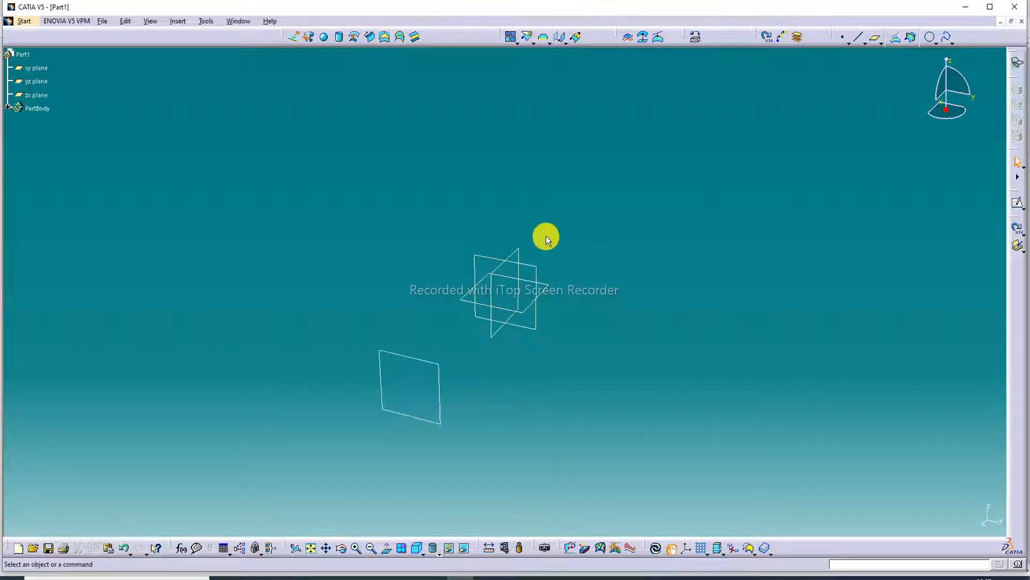
double_click(428, 365)
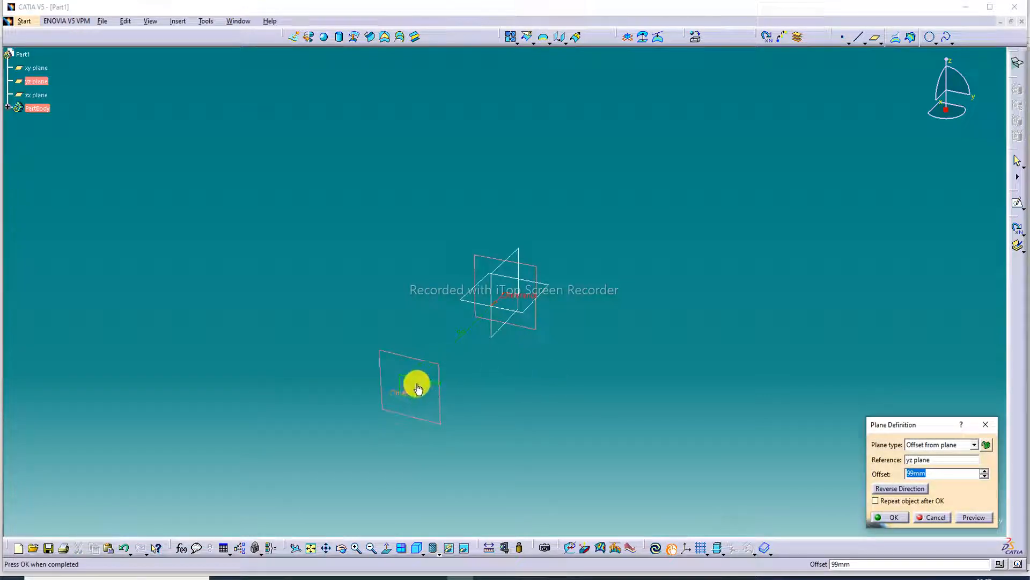
drag(414, 385, 311, 454)
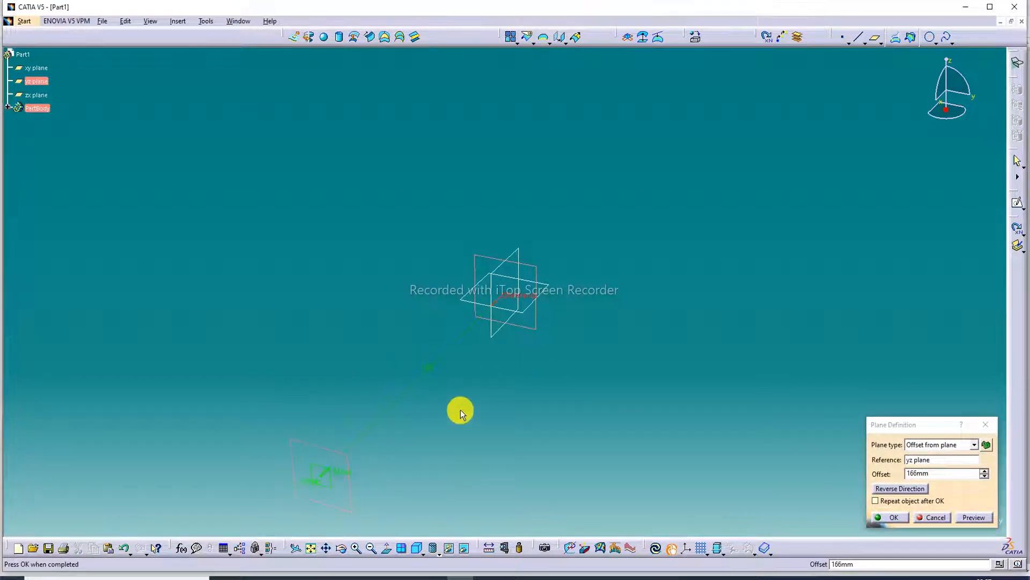
click(897, 518)
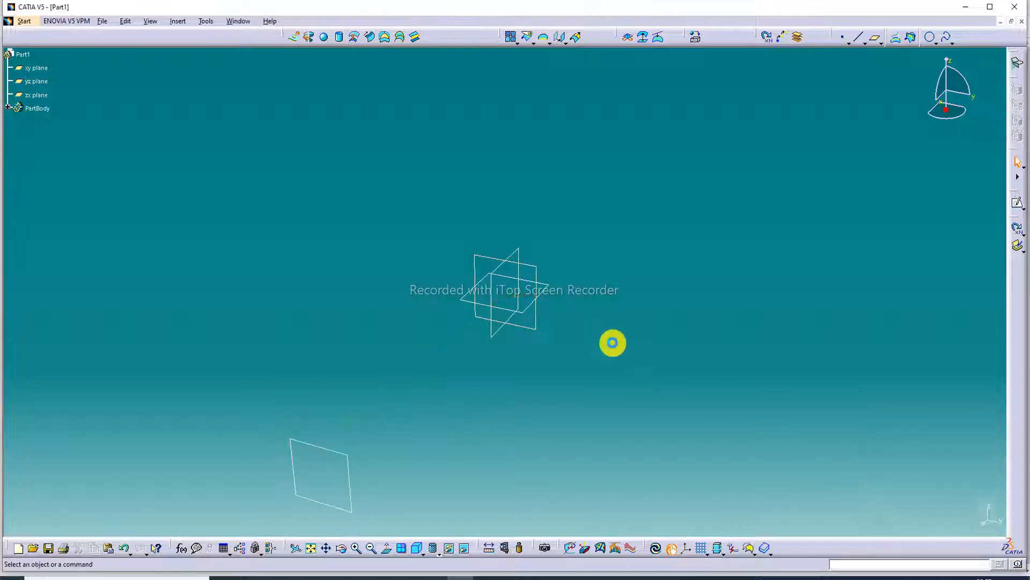
click(311, 548)
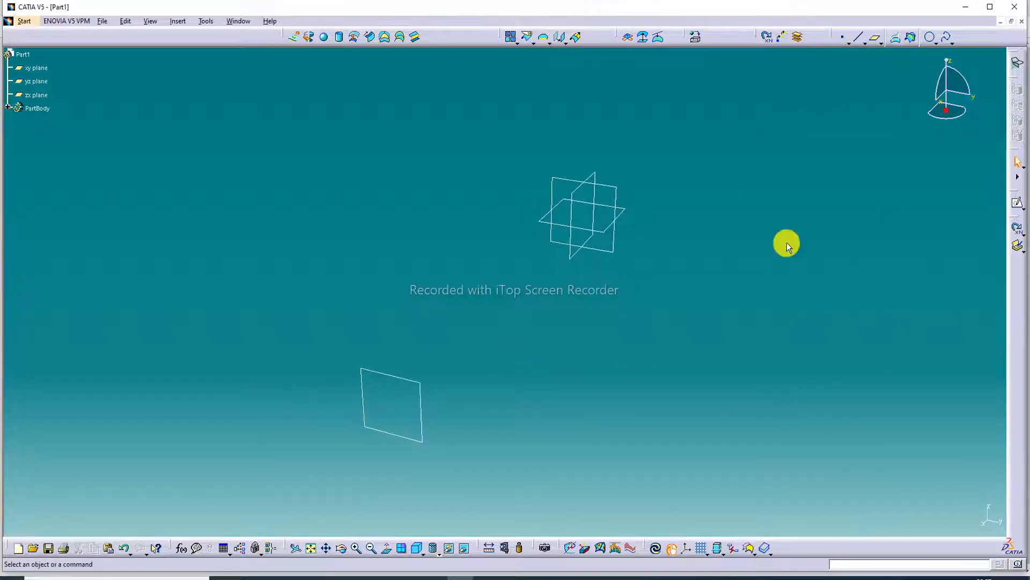
On the yz plane, sketch an upward-bulging three-point arc of about 40 mm radius, with both ends on the horizontal axis.
click(622, 191)
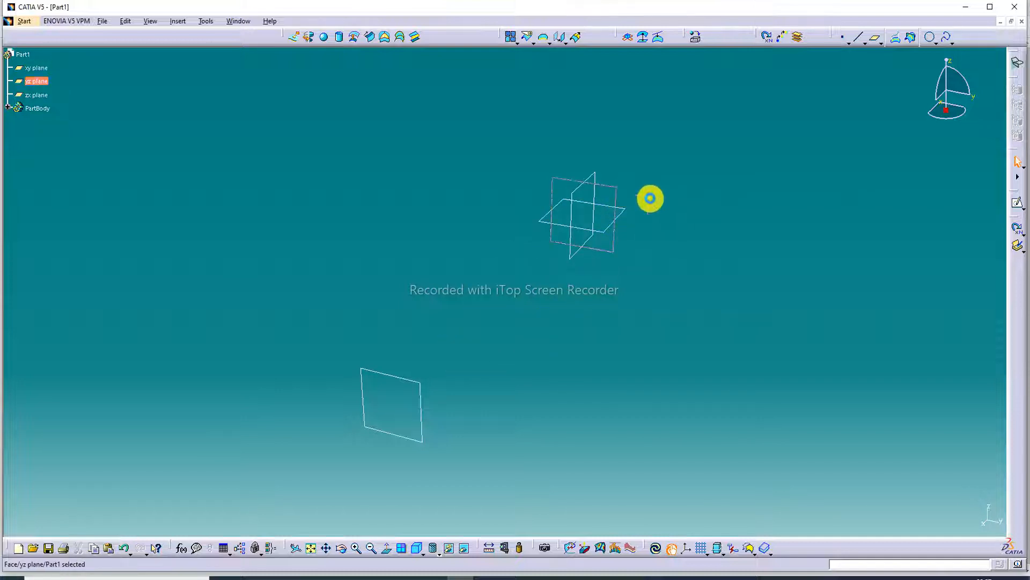
click(1018, 207)
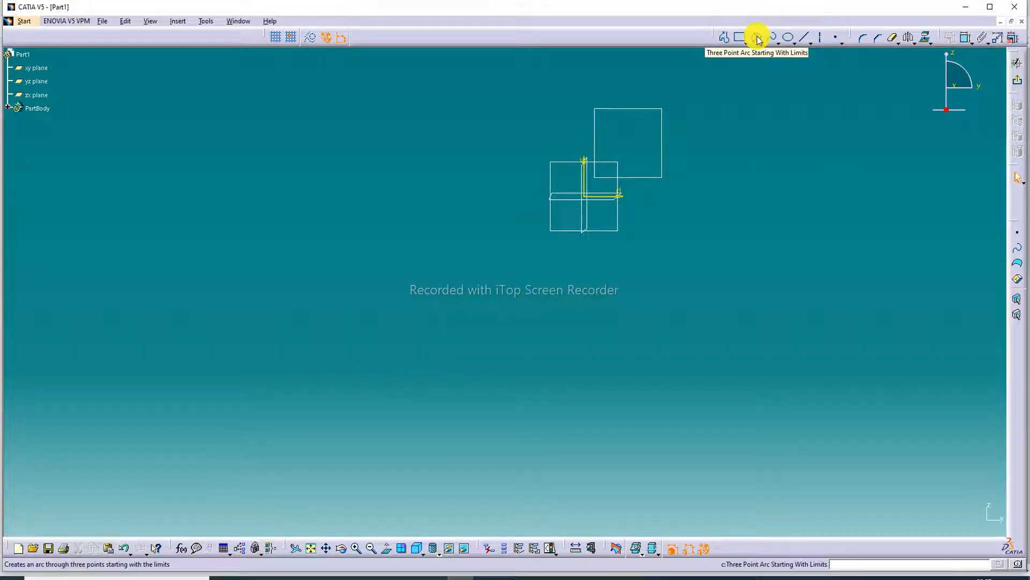
click(758, 39)
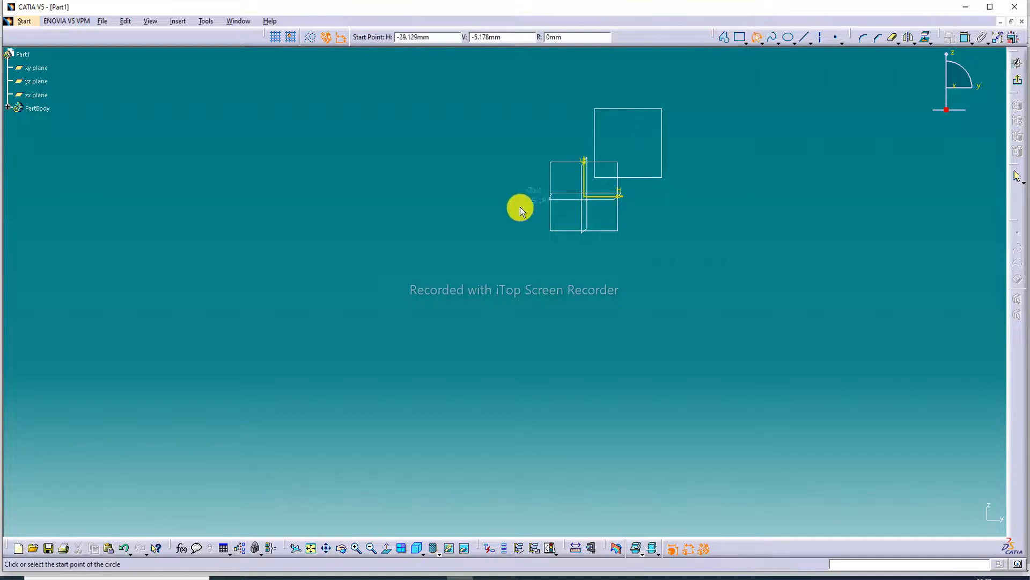
click(508, 196)
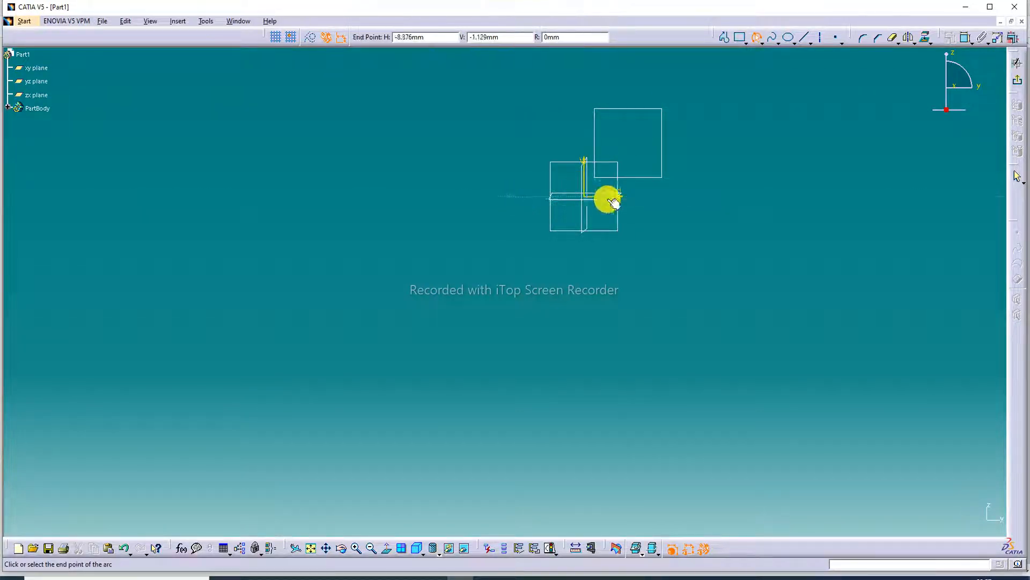
click(680, 195)
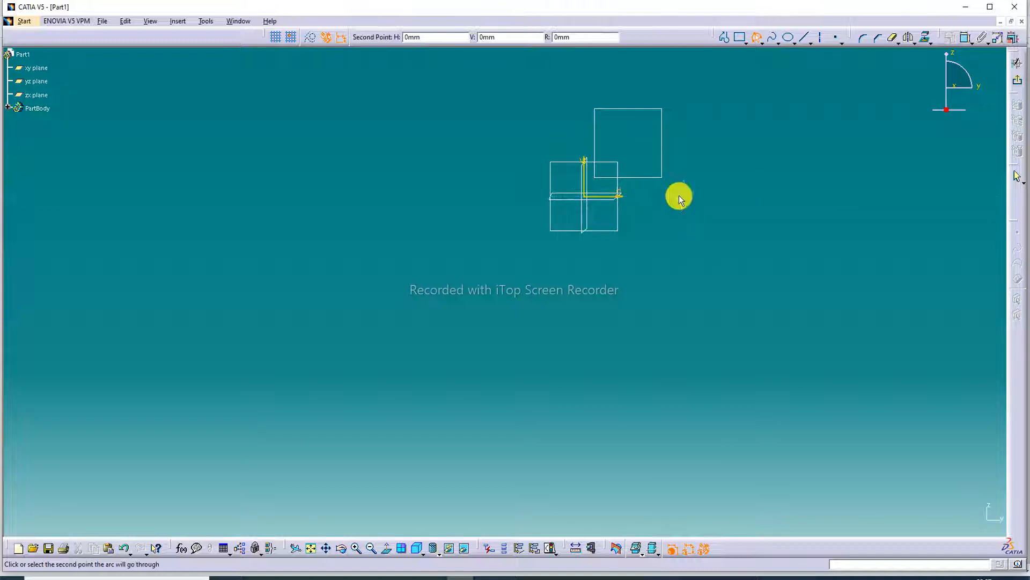
click(670, 145)
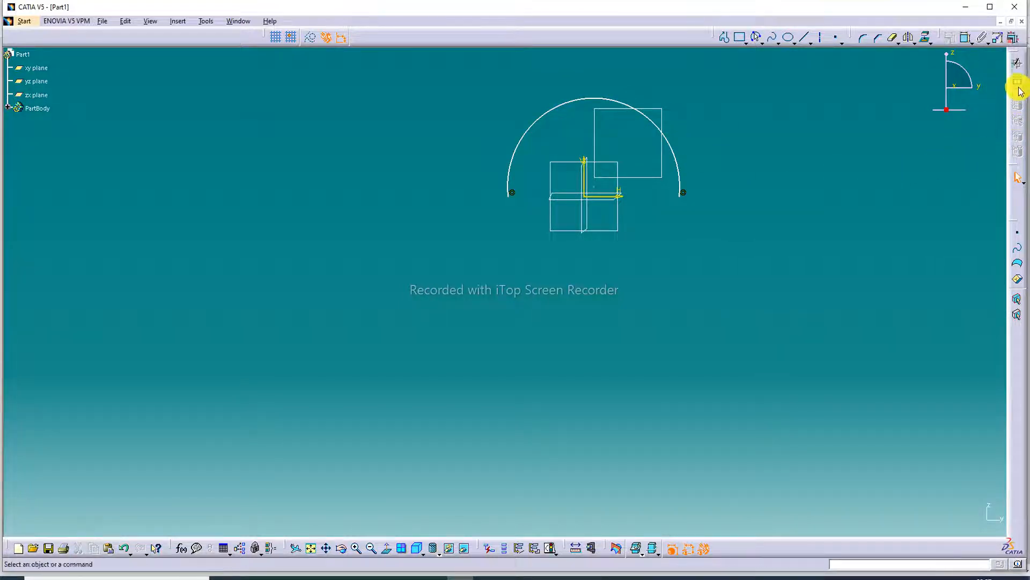
Dimension the arc's radius as 40 mm and exit the sketch.
click(965, 37)
click(633, 104)
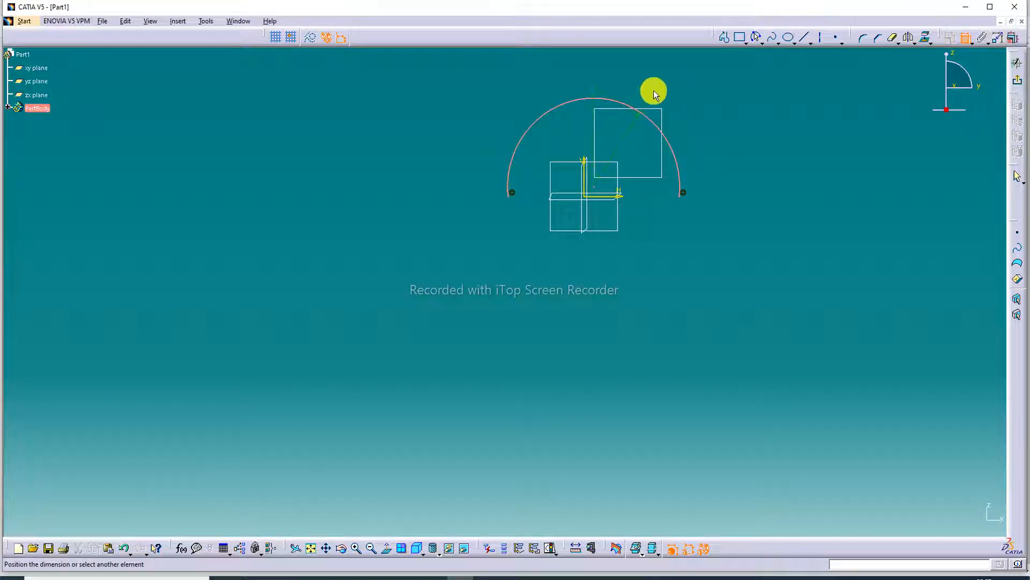
double_click(655, 96)
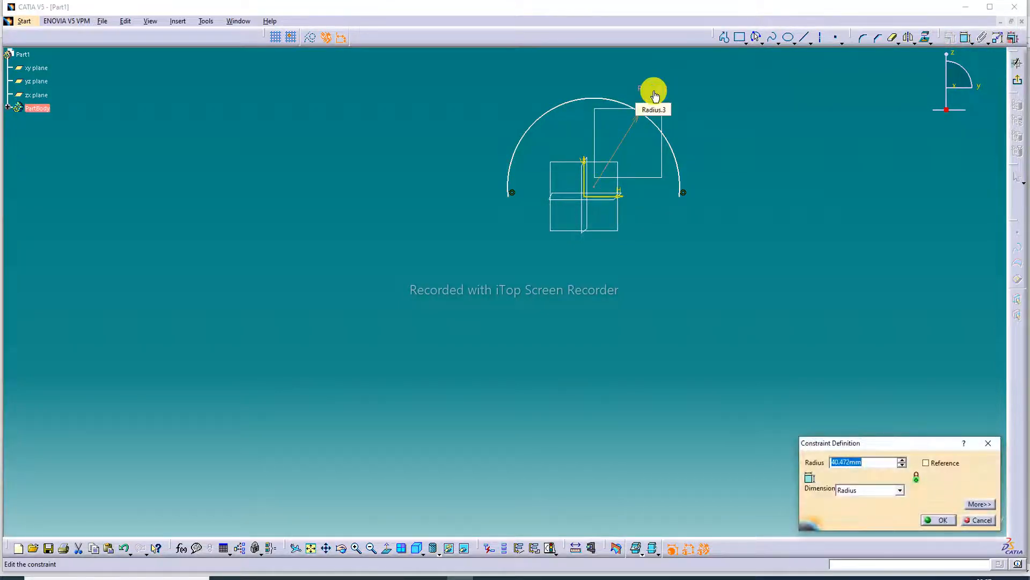
text(40)
key(Return)
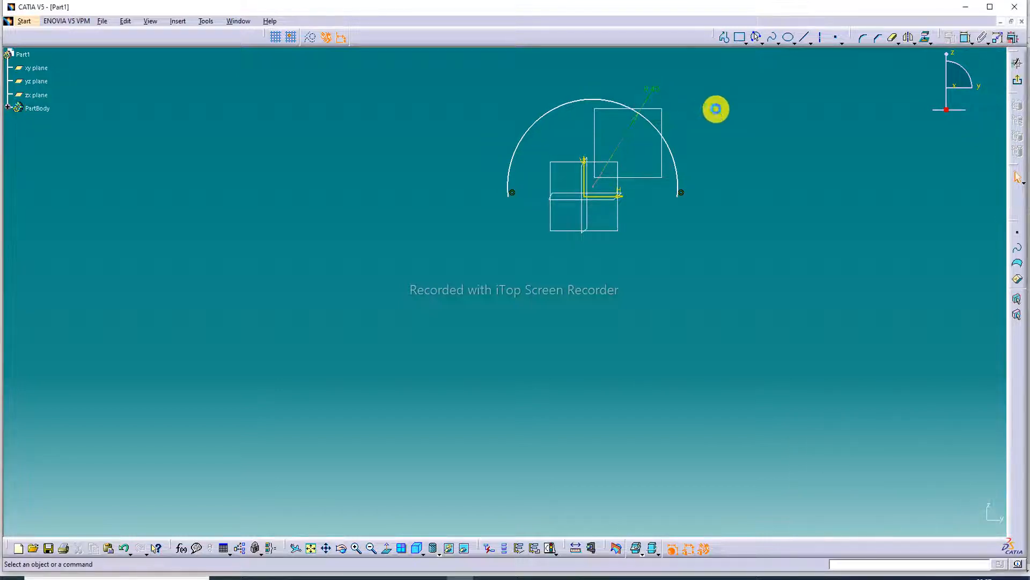
click(1016, 81)
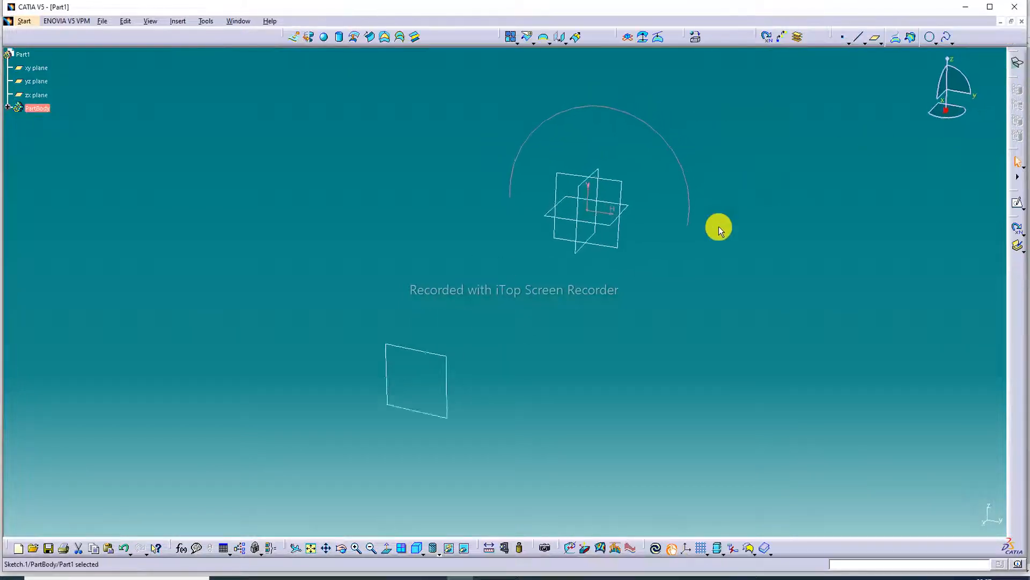
On the offset plane, sketch a rectangle about 50 mm high from the horizontal axis upward, spanning roughly the arc's width.
click(421, 386)
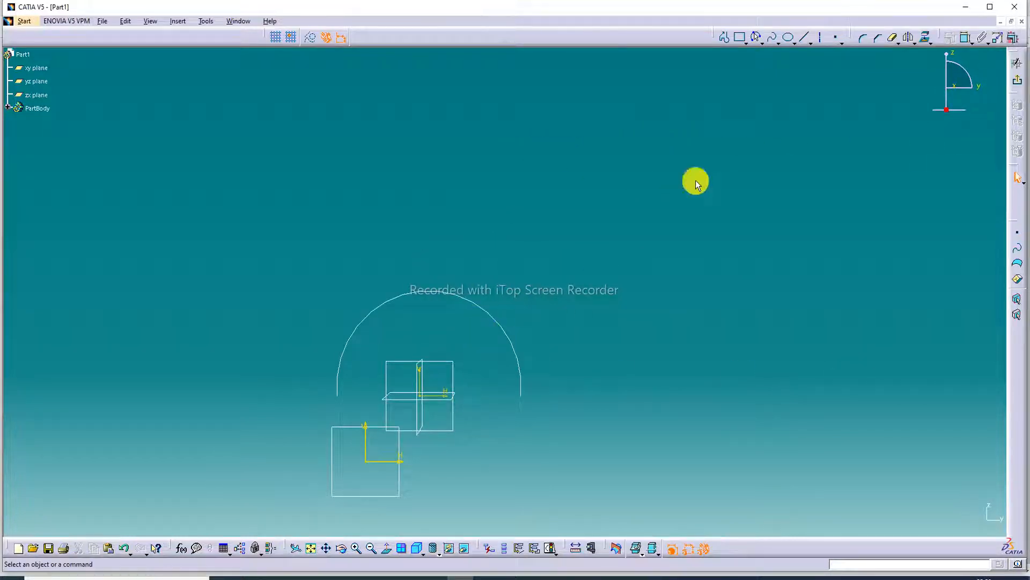
click(311, 548)
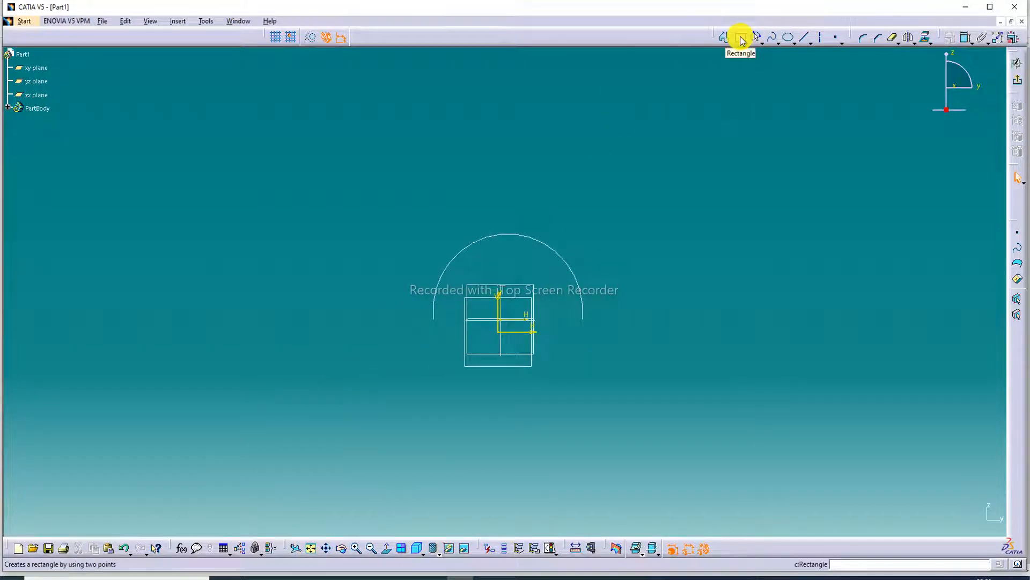
click(741, 39)
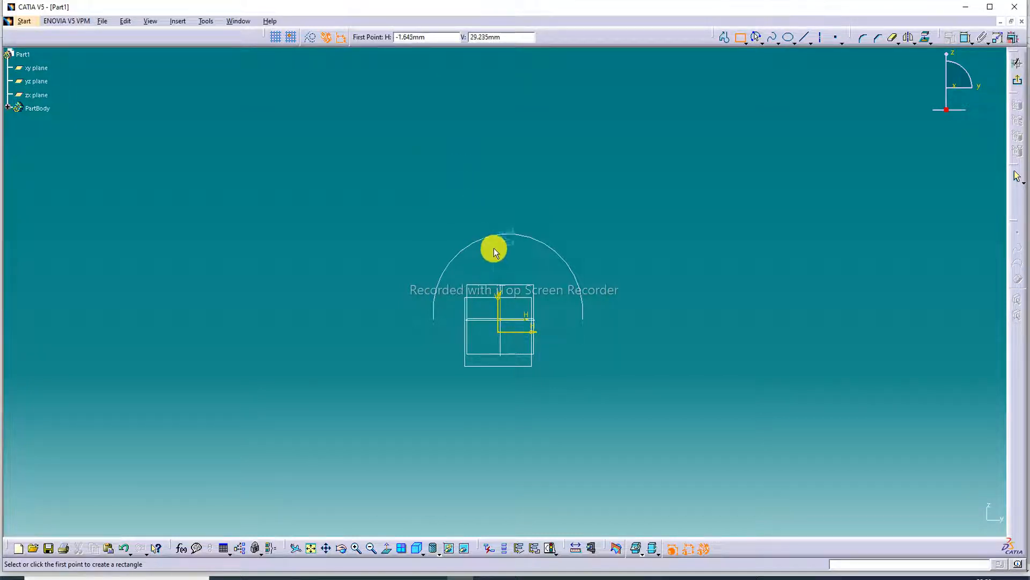
click(433, 332)
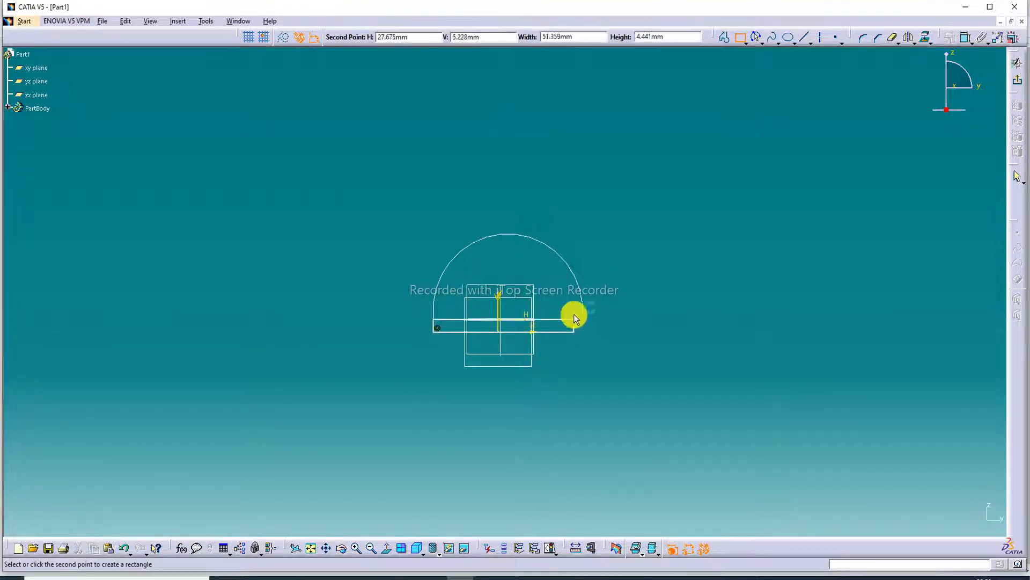
click(578, 194)
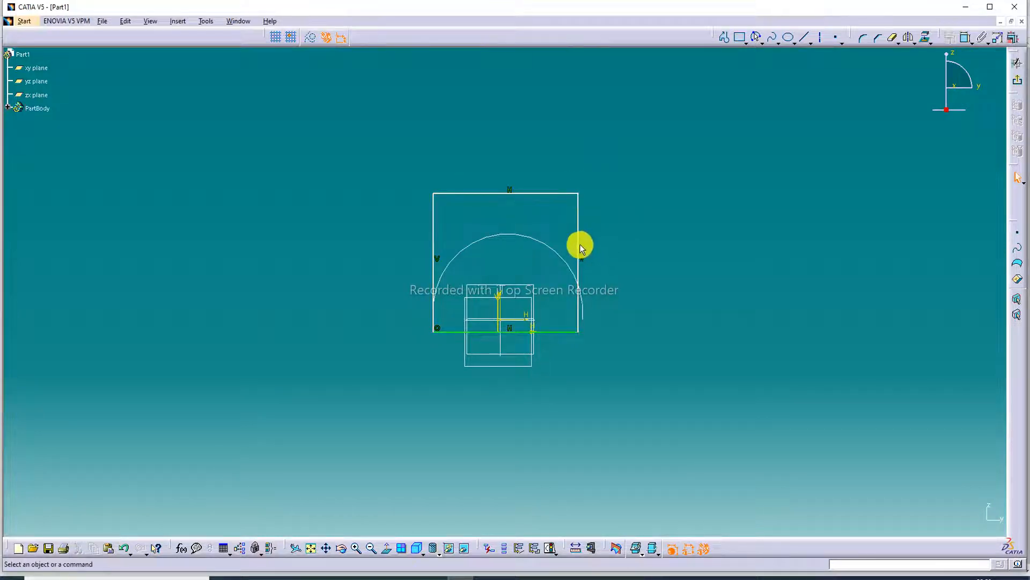
Widen the rectangle to match the arc's end and delete its bottom edge, leaving an open three-sided profile.
drag(580, 241, 585, 239)
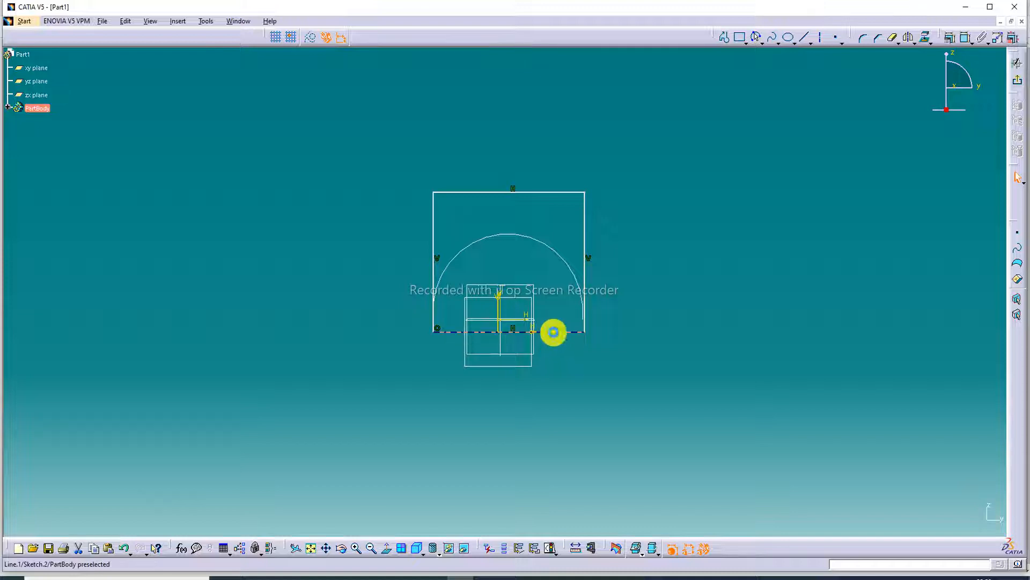
key(Delete)
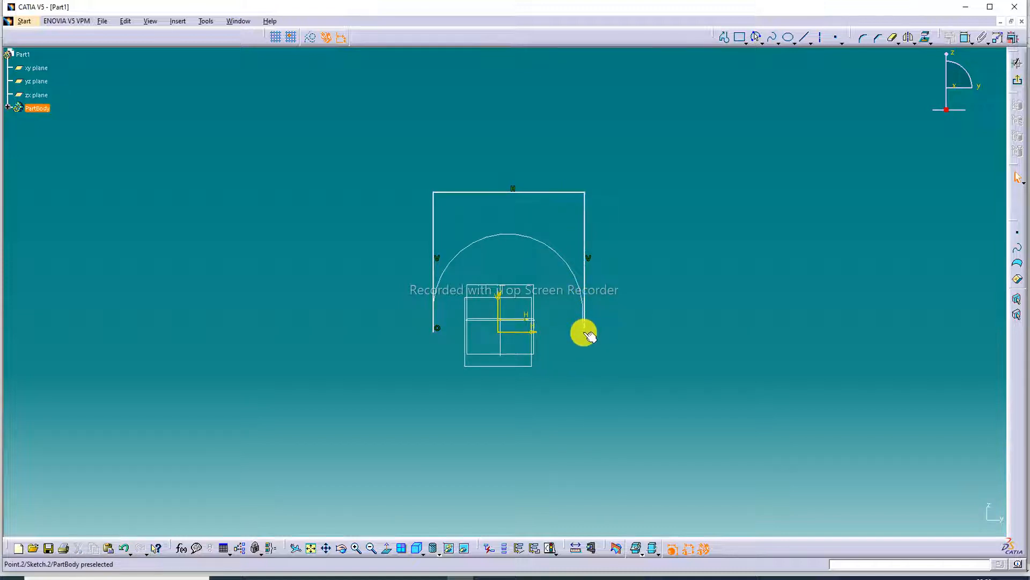
drag(584, 331, 585, 326)
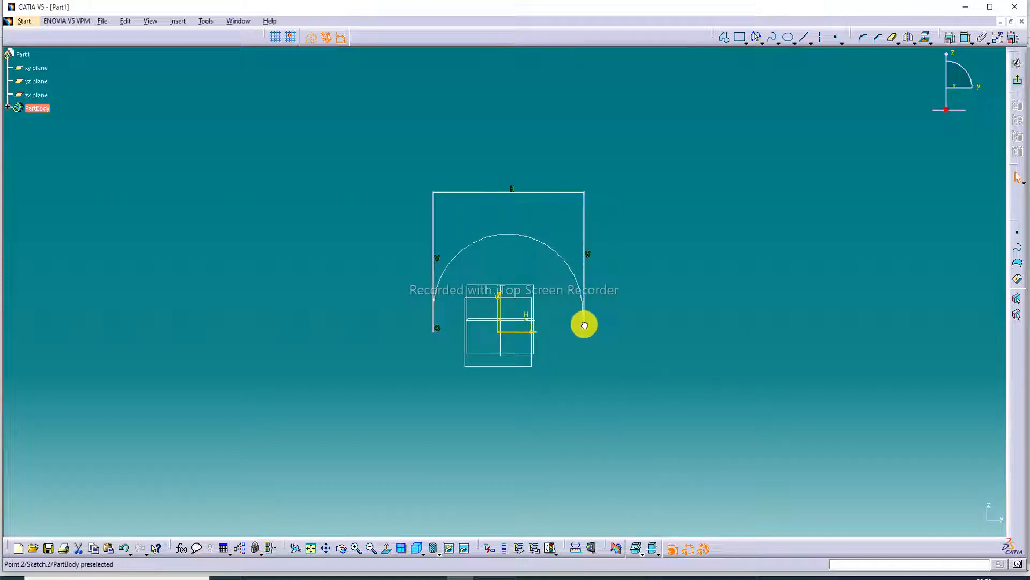
Dimension the open profile's top edge at 45 mm from the horizontal axis.
click(965, 38)
click(536, 191)
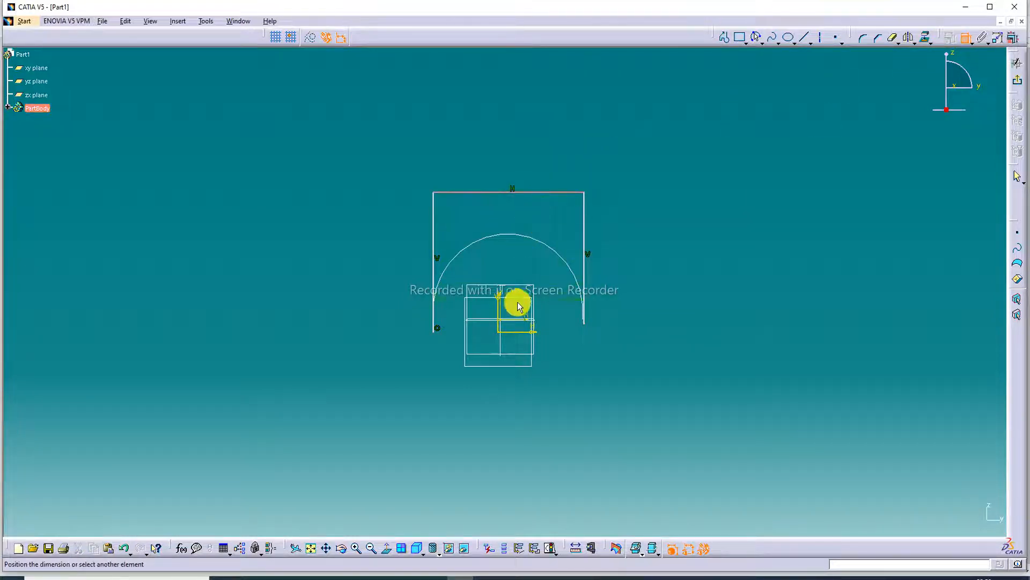
click(518, 332)
click(616, 268)
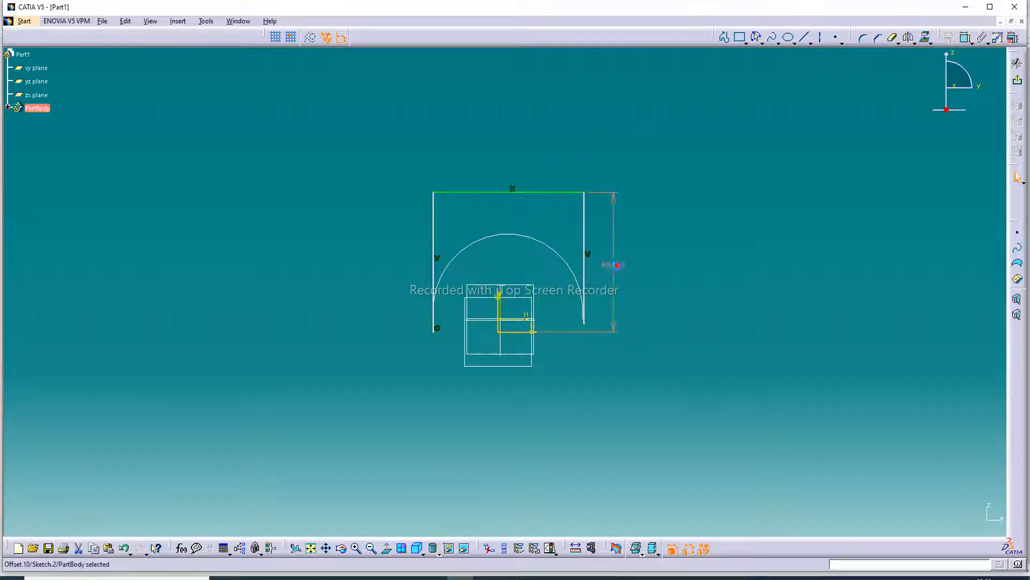
double_click(617, 265)
text(45)
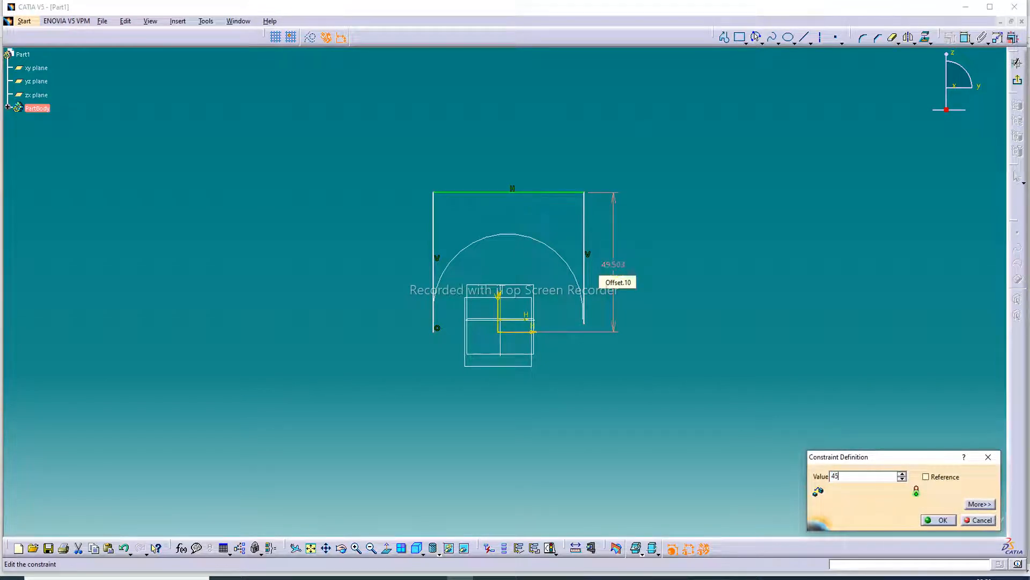
key(Return)
Extend the free end of the profile's right leg down to the horizontal axis and exit the sketch.
drag(584, 337, 583, 326)
click(708, 285)
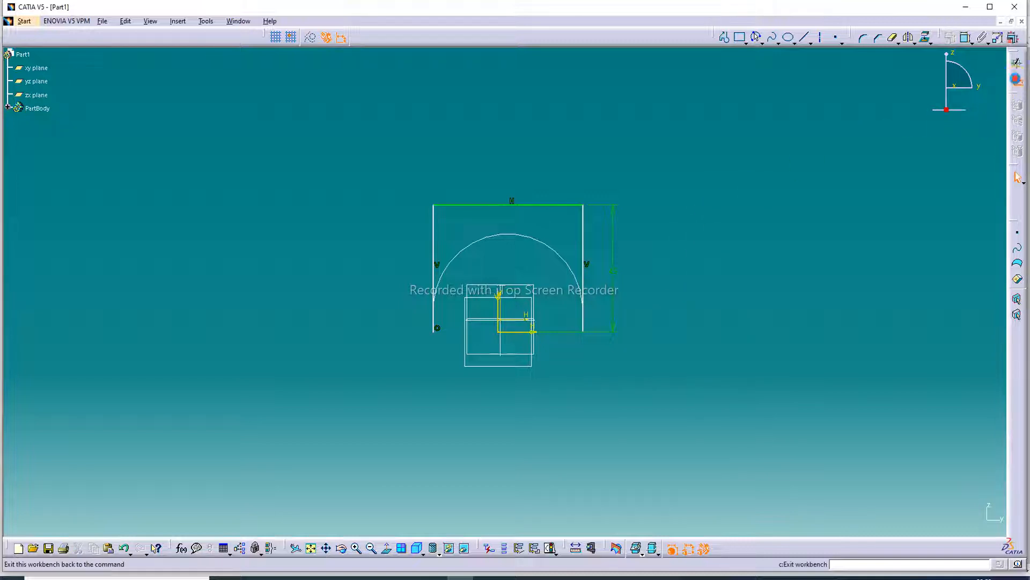
click(1017, 177)
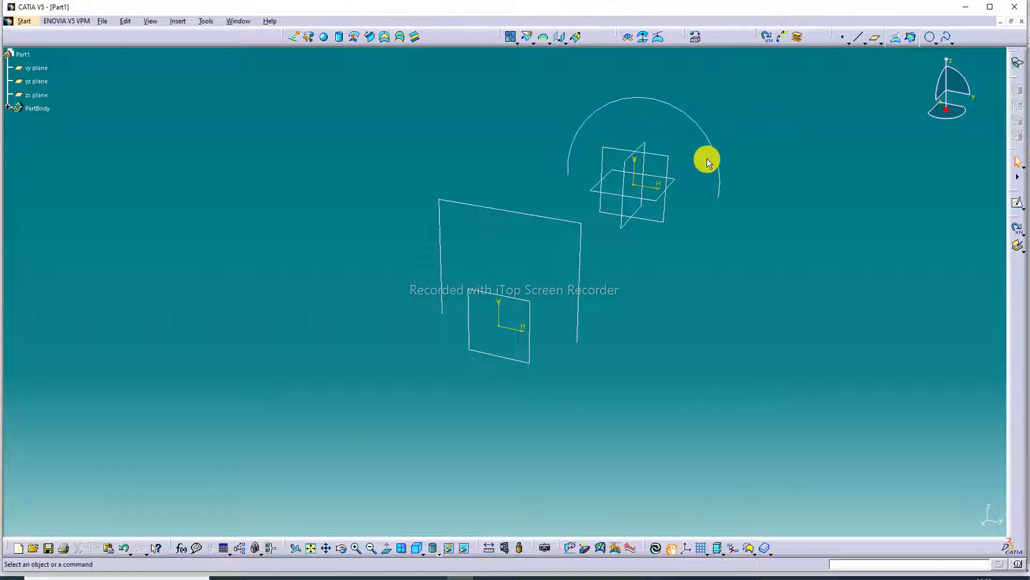
On the zx plane, sketch an upward-bulging three-point arc of about 95 mm radius, spanning from the open profile to the arc profile.
mouse_move(708, 162)
middle_down()
mouse_move(681, 184)
mouse_move(632, 197)
middle_up()
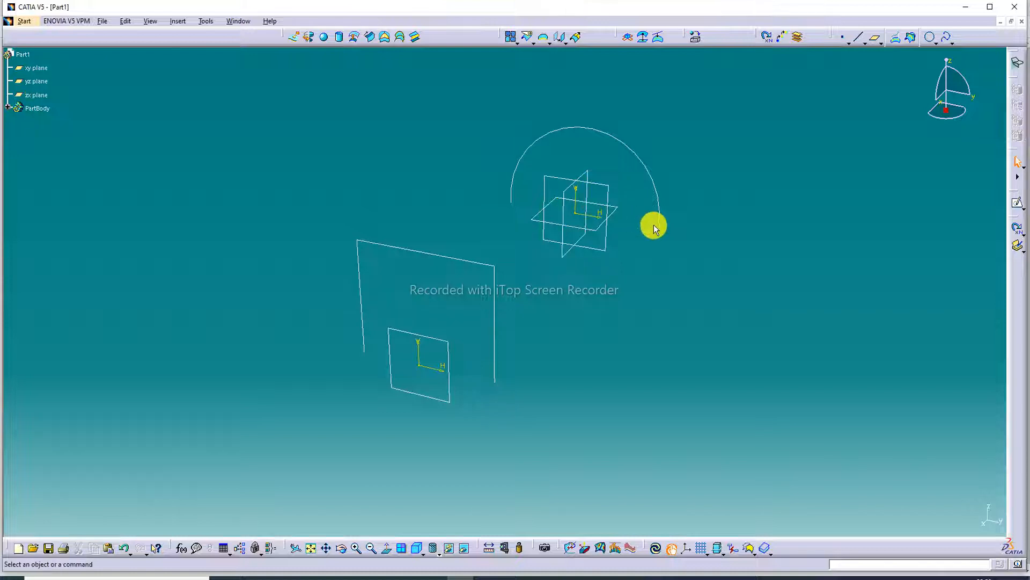
middle_drag(654, 225, 589, 246)
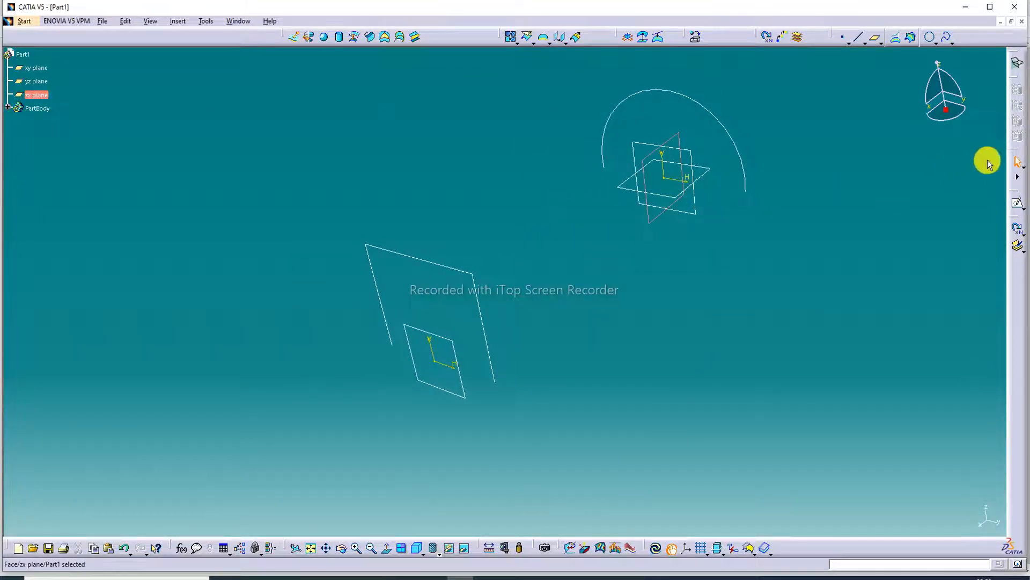
click(1018, 208)
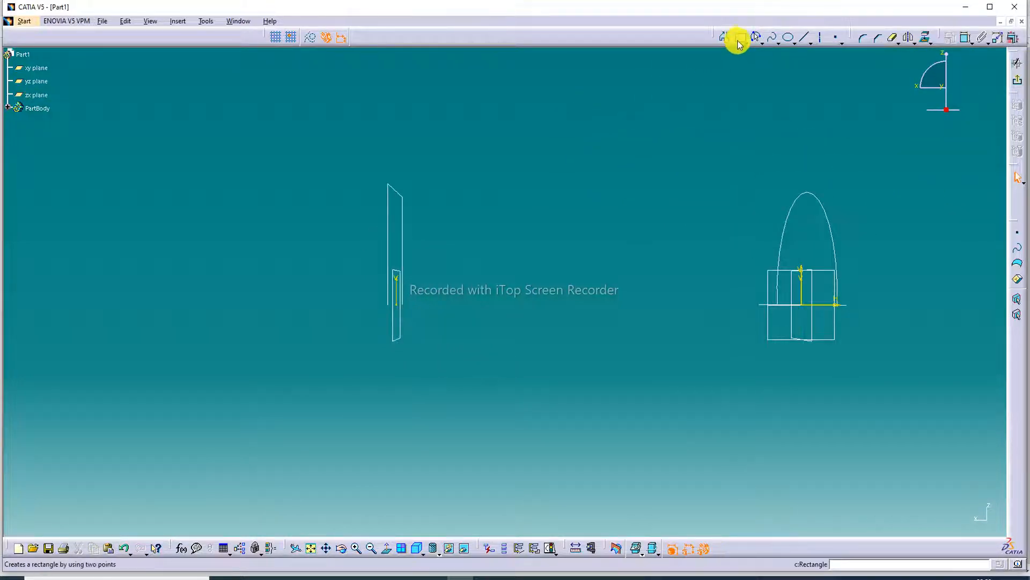
click(757, 35)
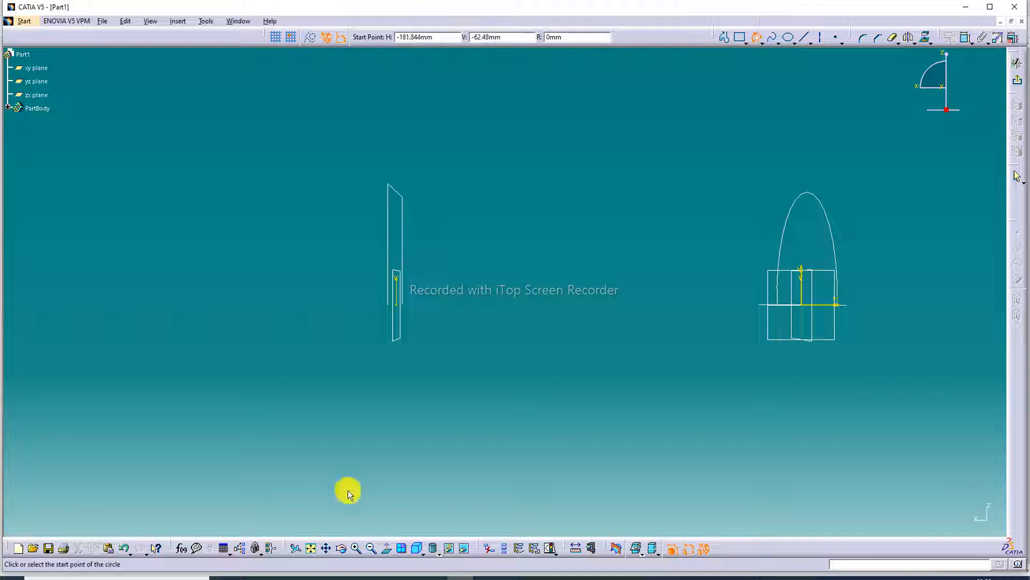
click(311, 548)
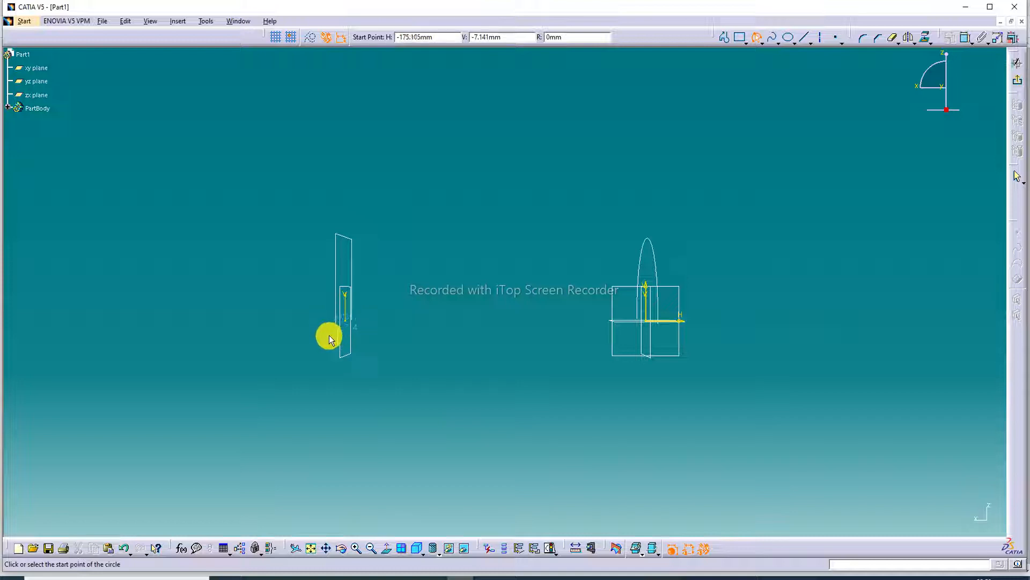
click(329, 335)
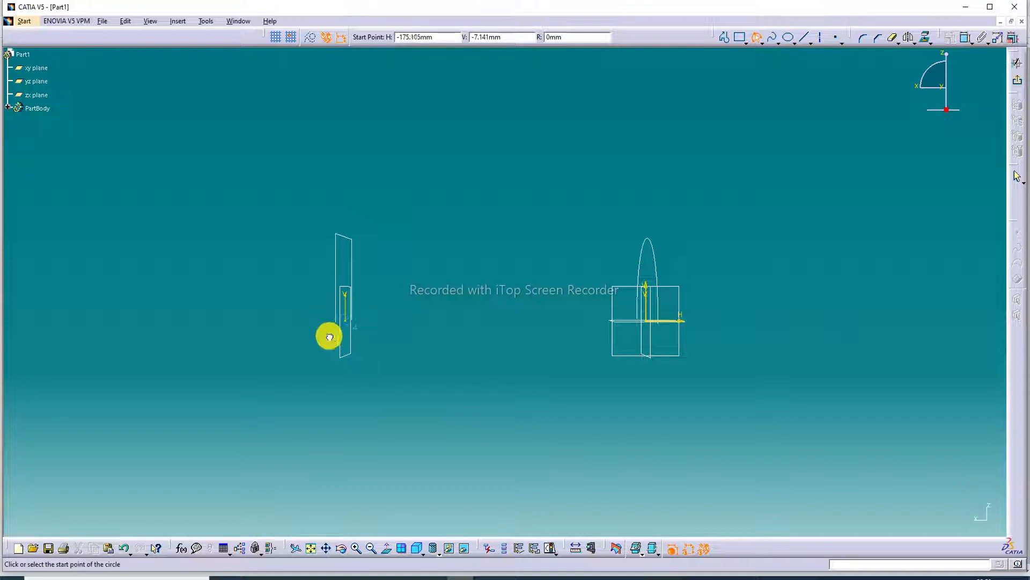
click(677, 333)
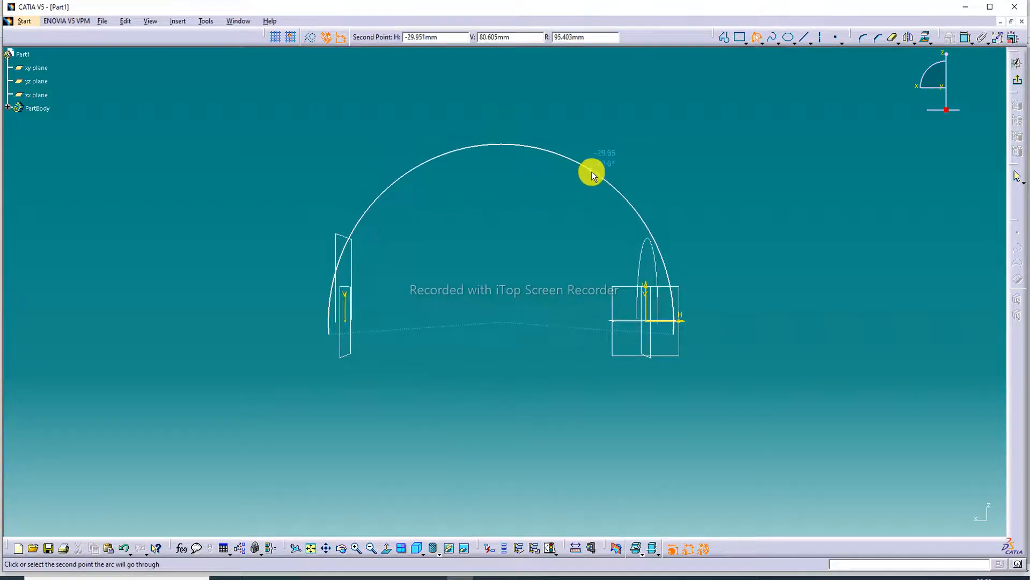
click(594, 181)
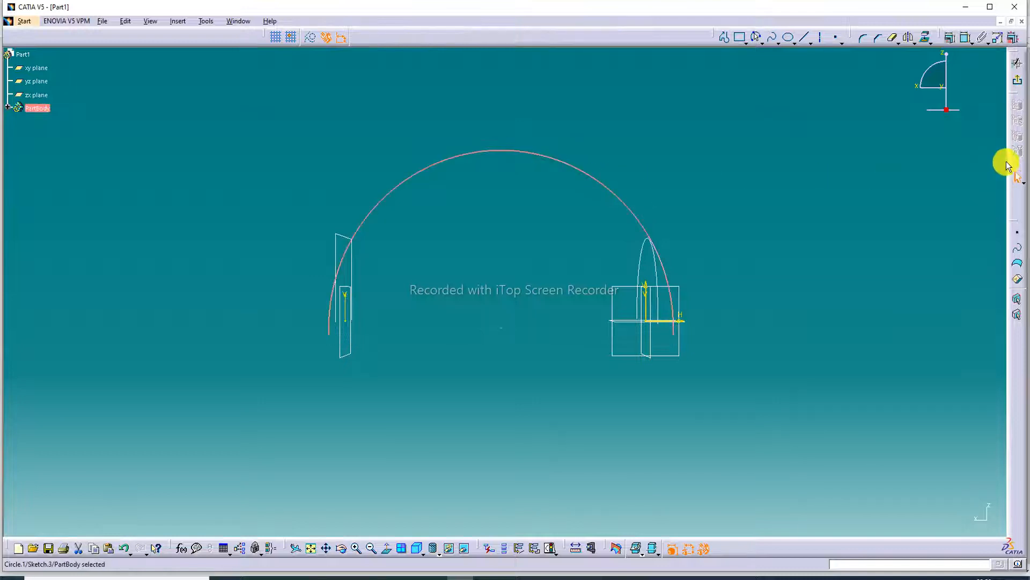
Constrain the connecting arc's radius to 94 mm and exit the sketch.
click(959, 40)
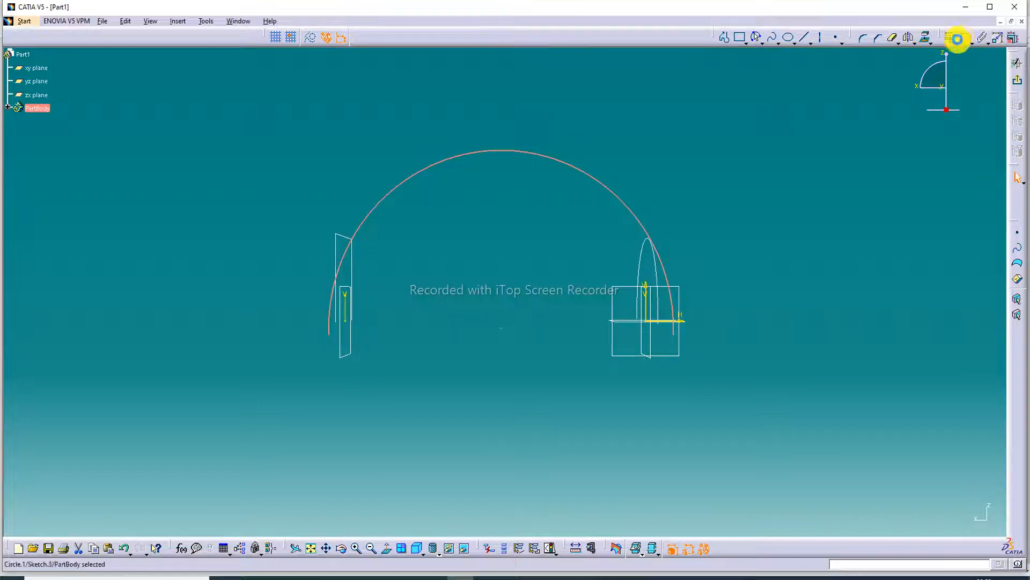
click(572, 138)
double_click(573, 142)
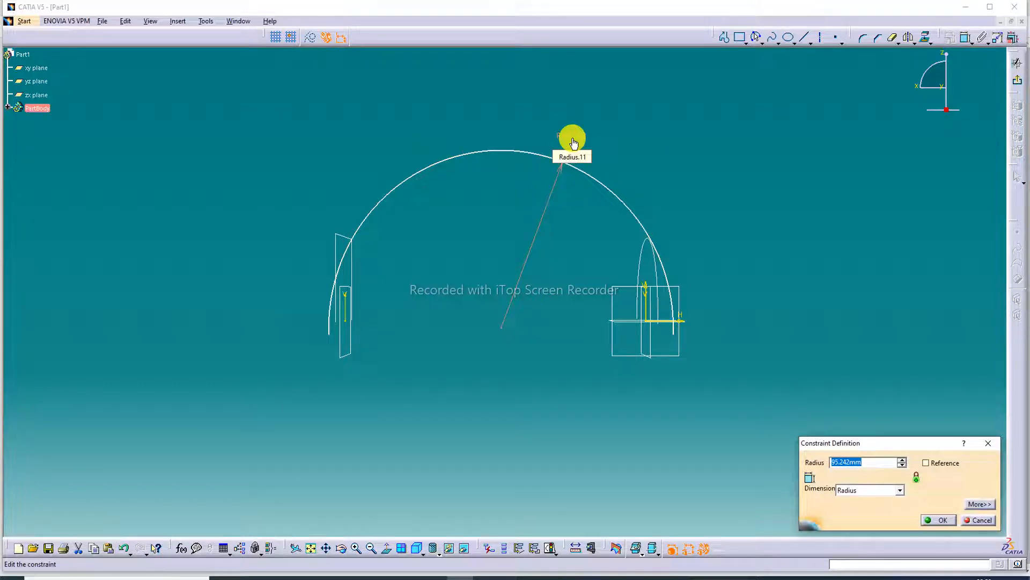
text(94)
key(Return)
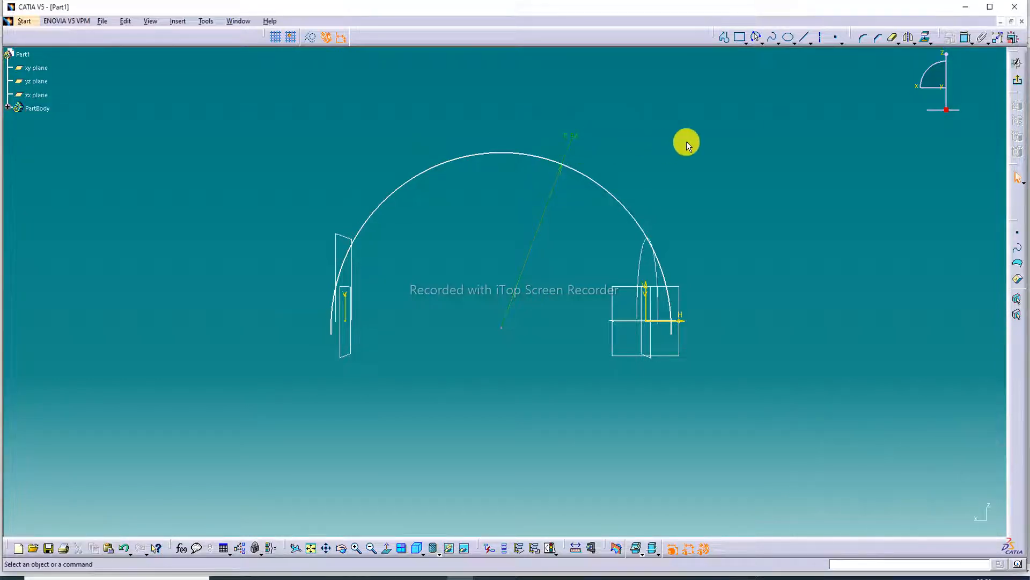
click(1017, 80)
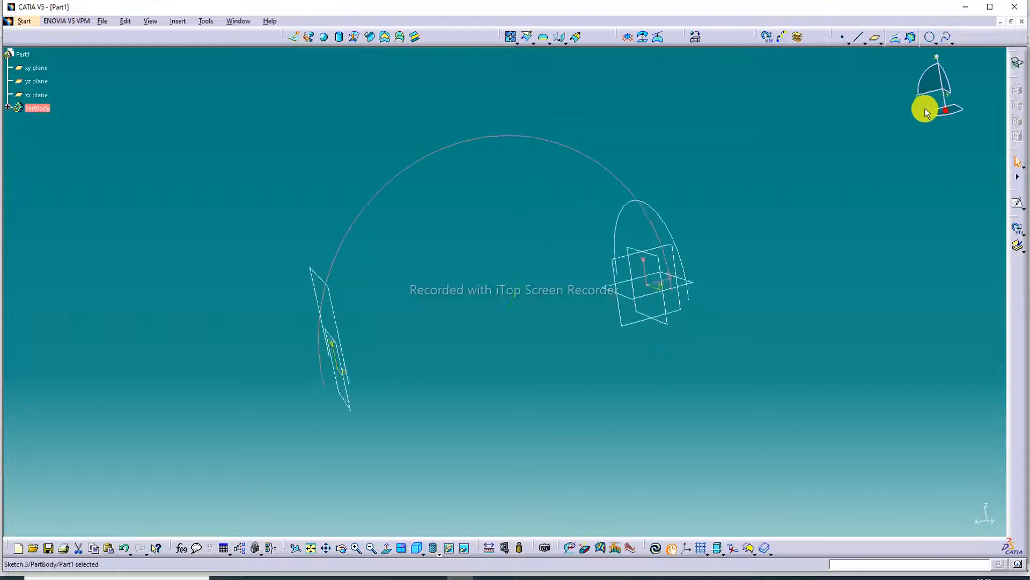
click(750, 163)
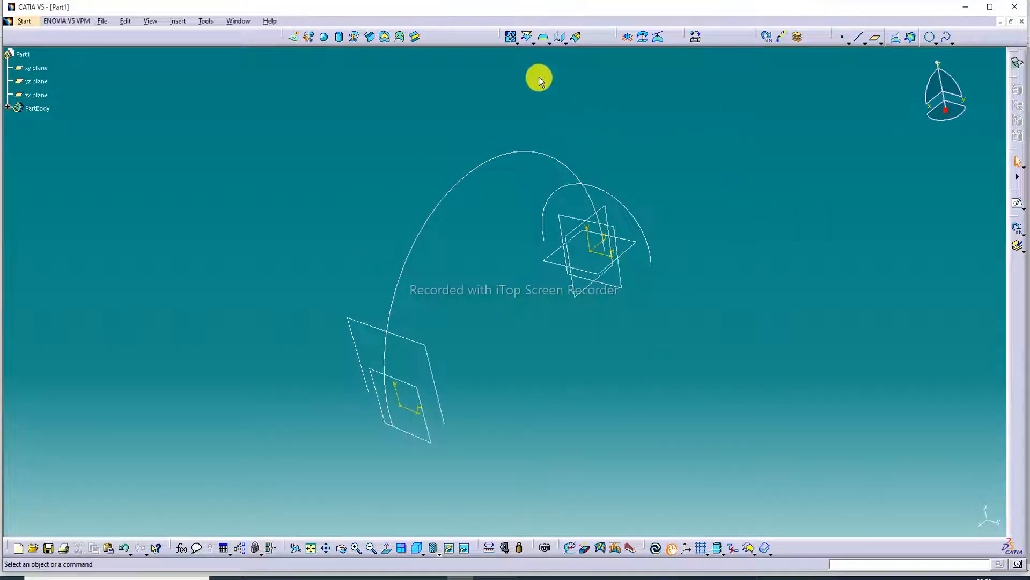
Start a multi-sections surface with the three-sided profile and the arc profile as sections, and preview it.
click(401, 38)
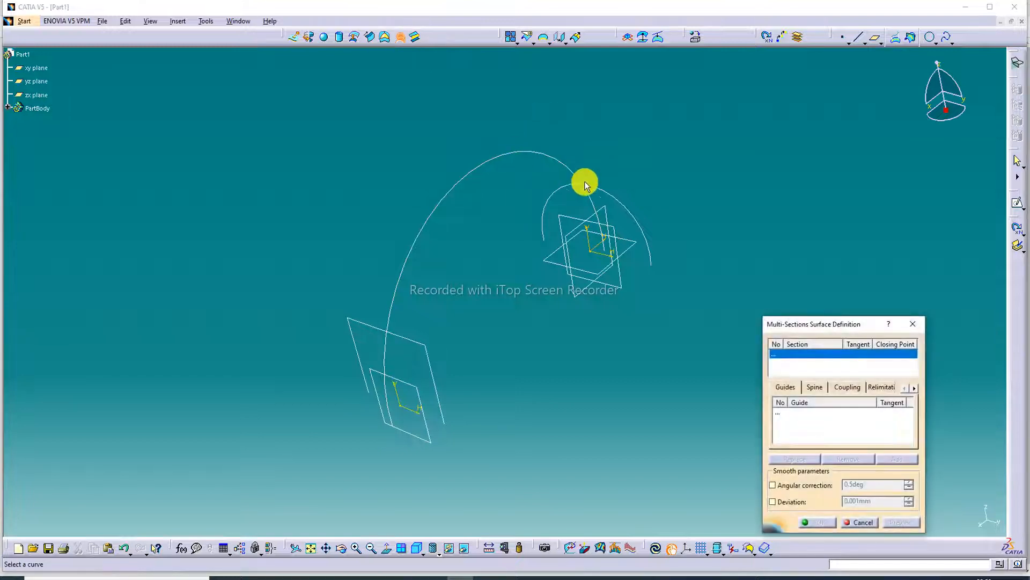
click(357, 359)
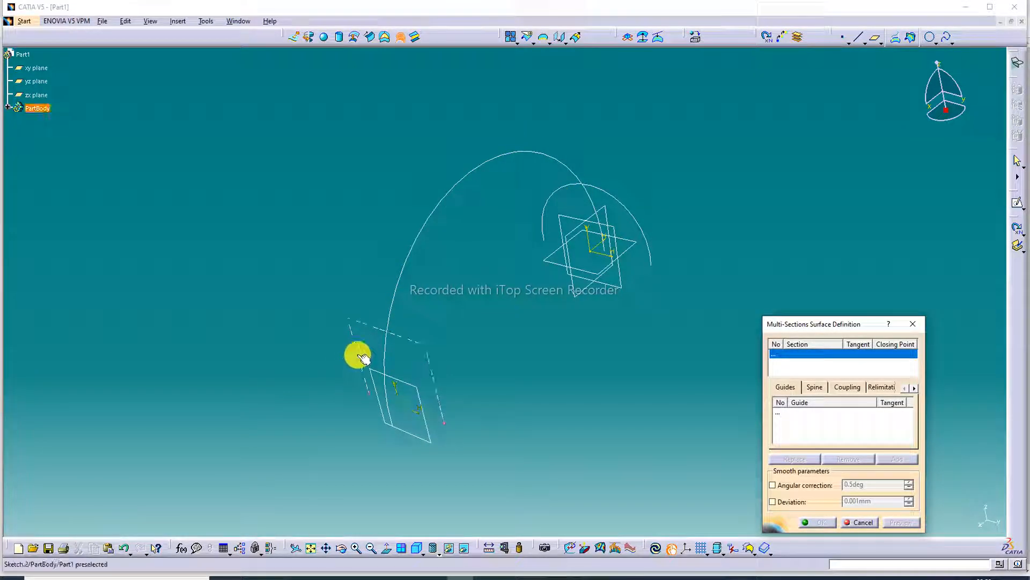
click(643, 228)
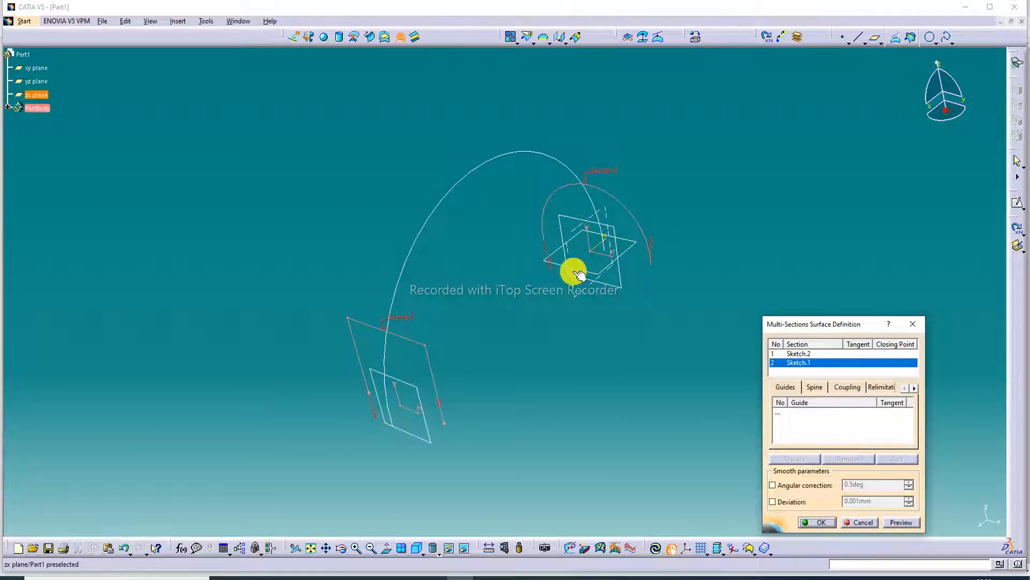
mouse_move(482, 355)
middle_down()
mouse_move(545, 350)
mouse_move(531, 287)
mouse_move(534, 300)
middle_up()
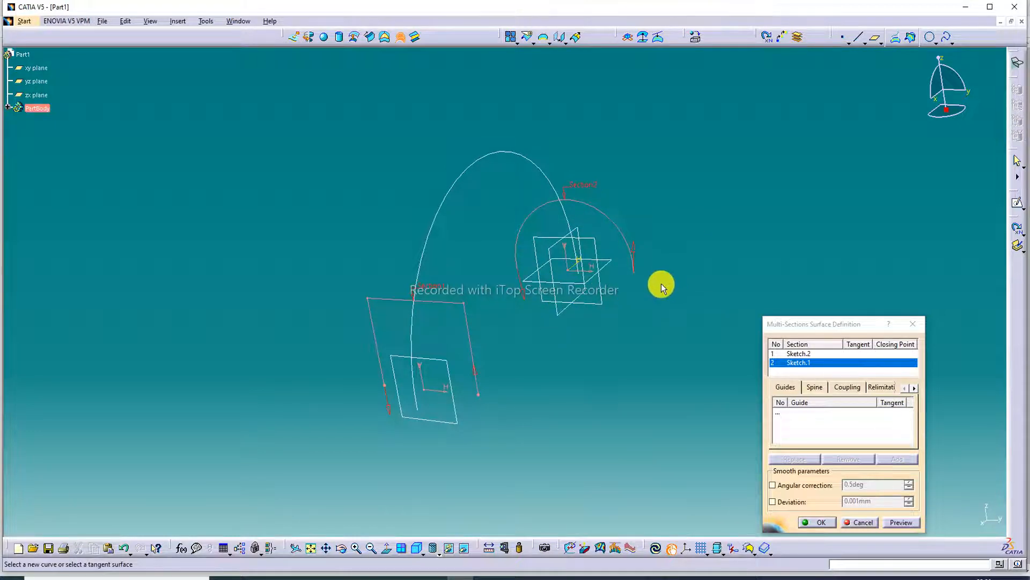
click(904, 523)
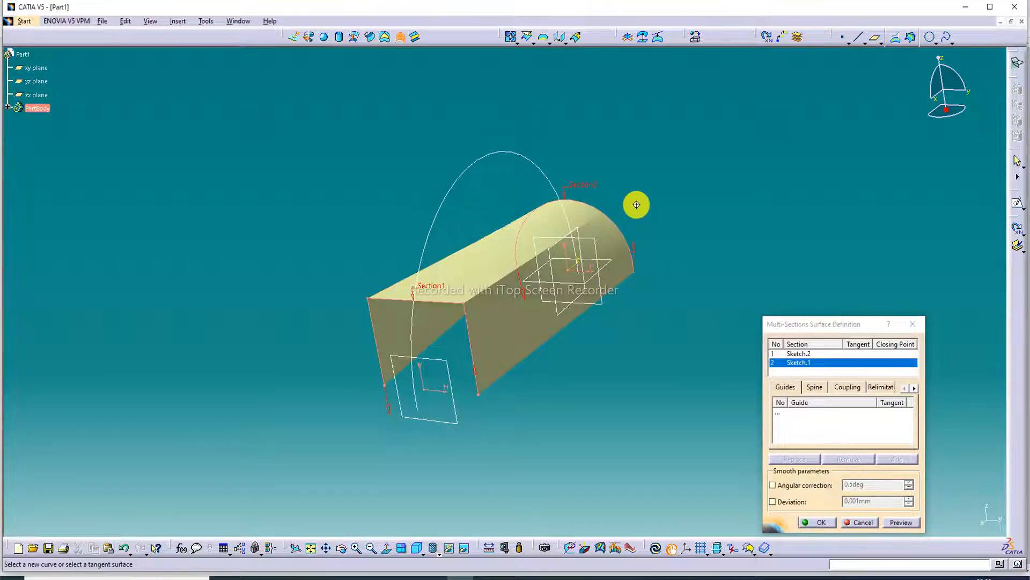
middle_drag(636, 204, 593, 244)
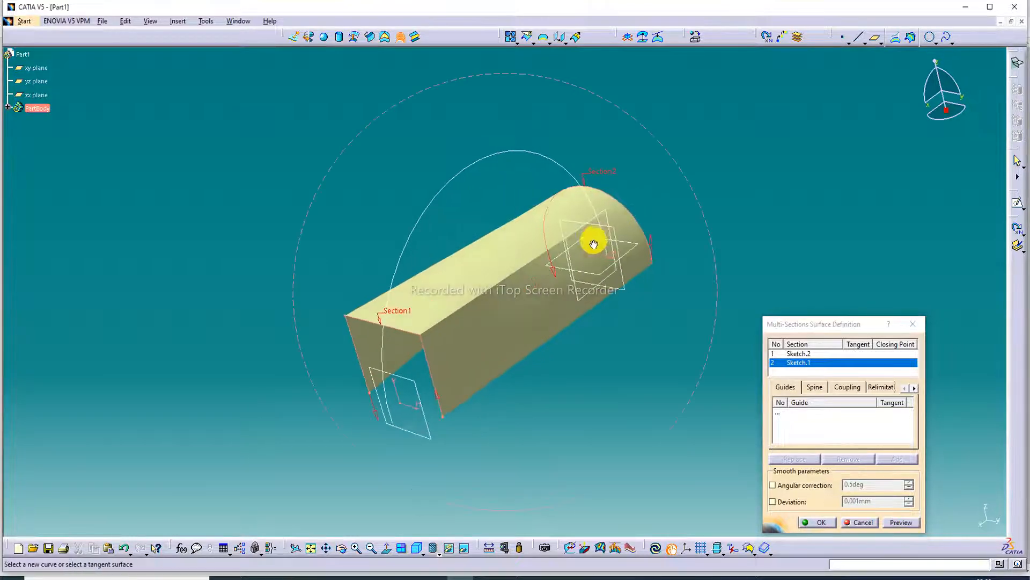
Use the connecting arc as the multi-sections surface's spine, preview the result and create the surface.
click(815, 387)
click(842, 415)
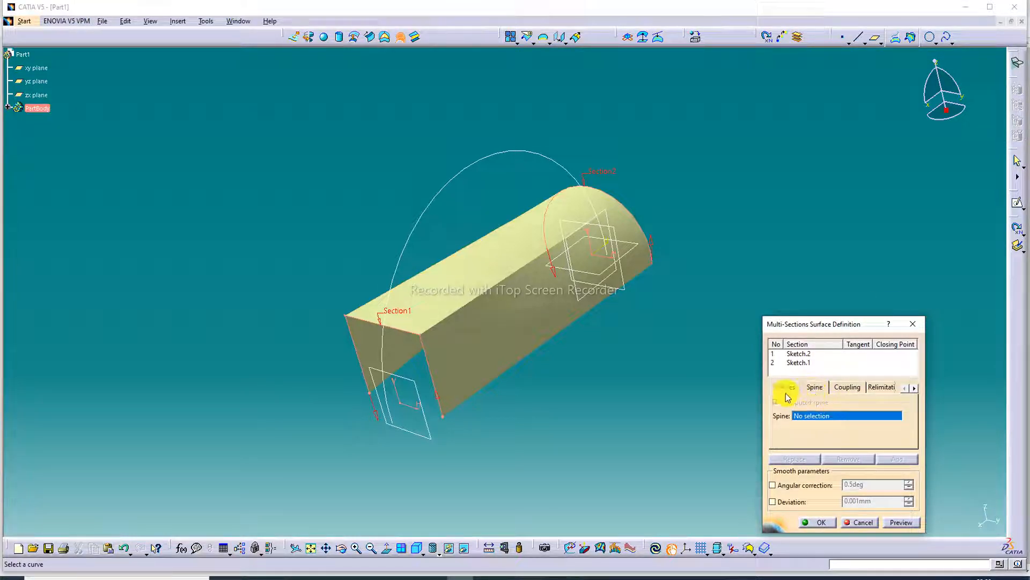
click(490, 157)
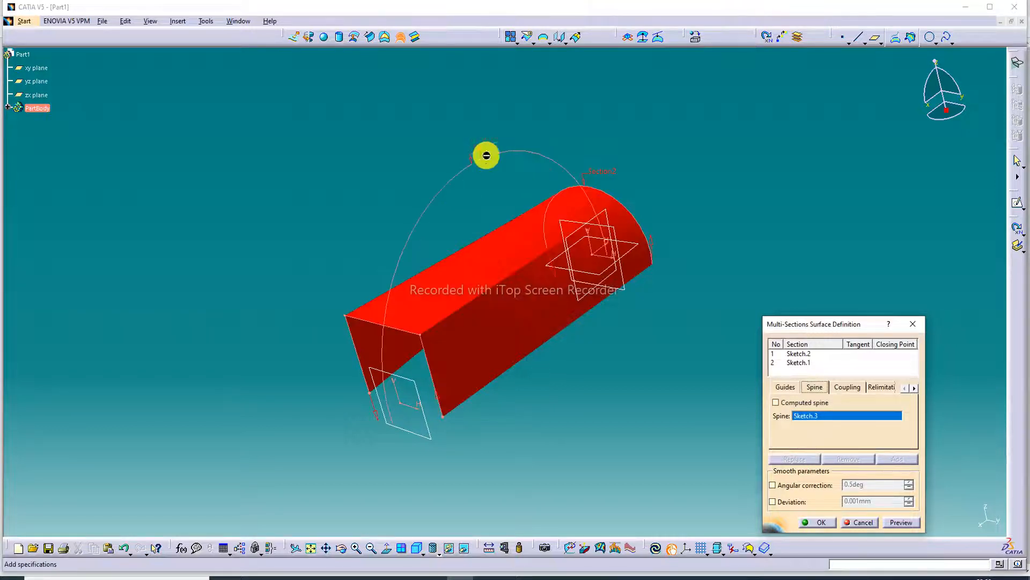
click(902, 522)
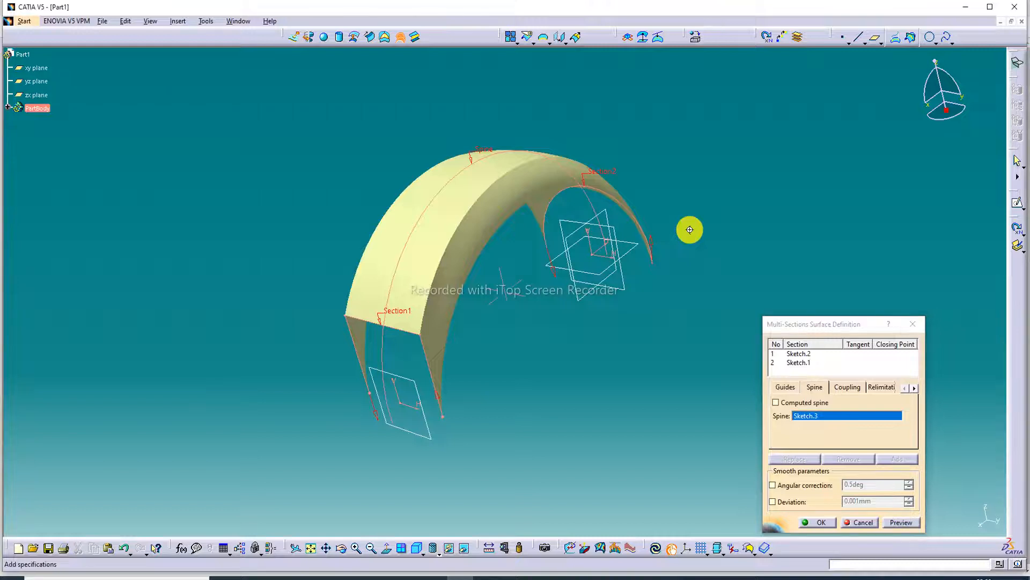
middle_drag(690, 230, 494, 134)
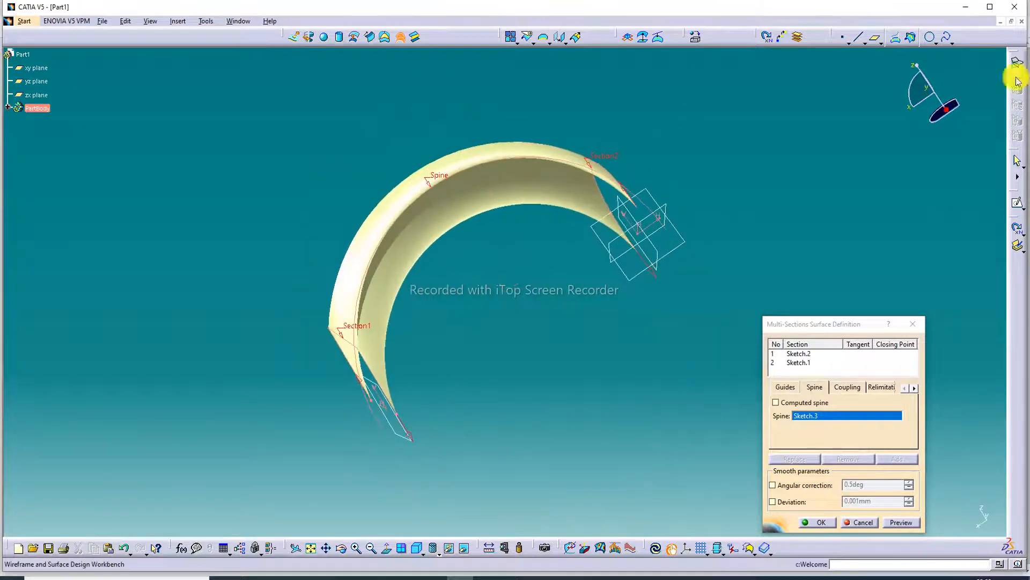
middle_drag(612, 101, 646, 221)
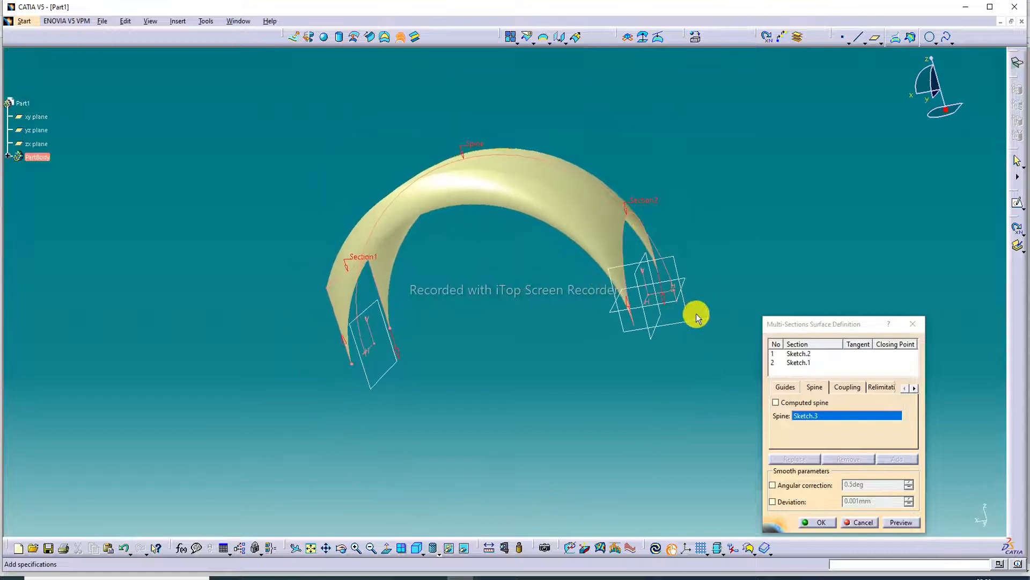
click(826, 524)
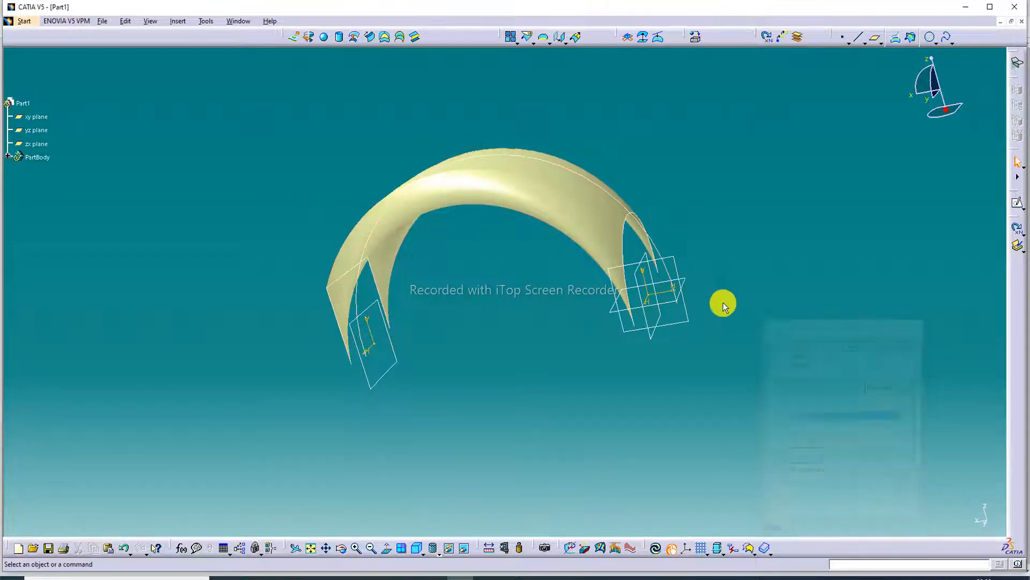
Hide the zx plane, the xy plane and the spine arc sketch.
right_click(691, 312)
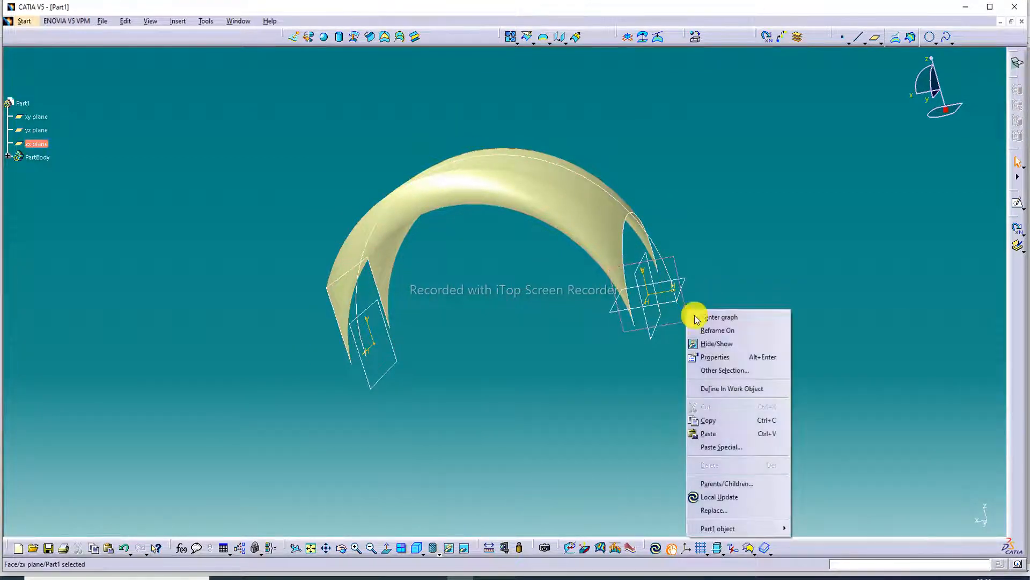
click(717, 338)
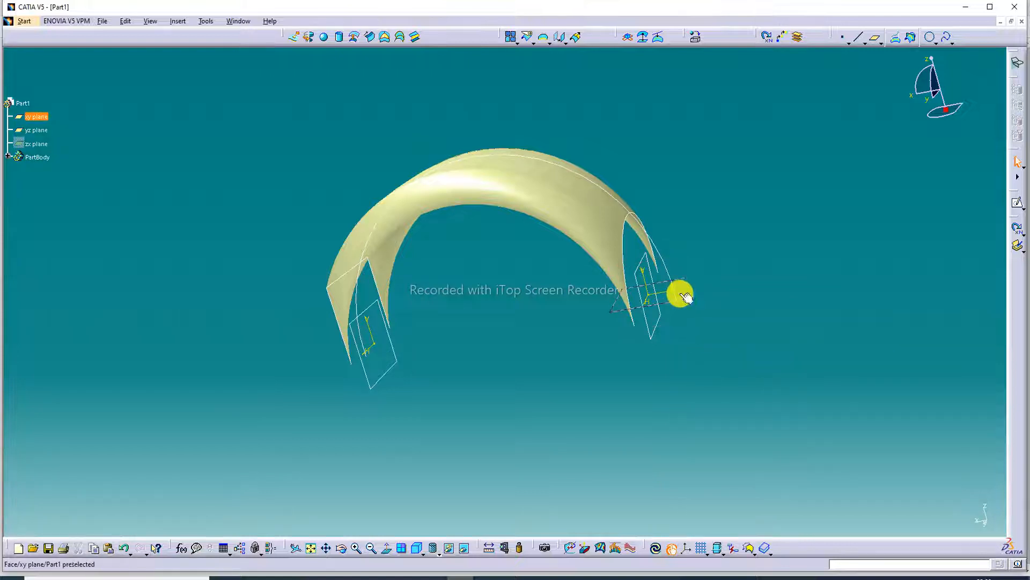
right_click(686, 297)
click(708, 324)
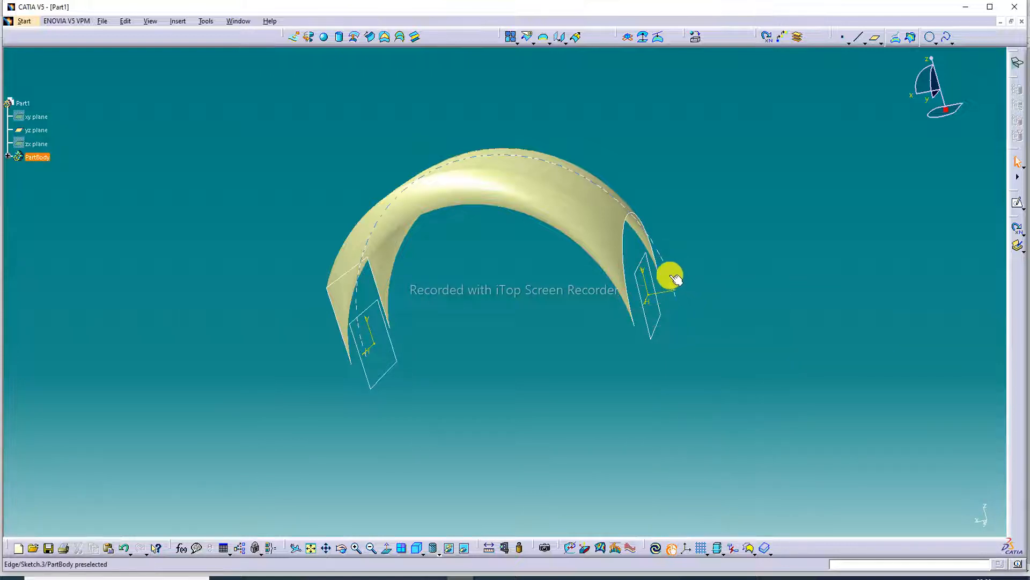
right_click(674, 278)
click(665, 309)
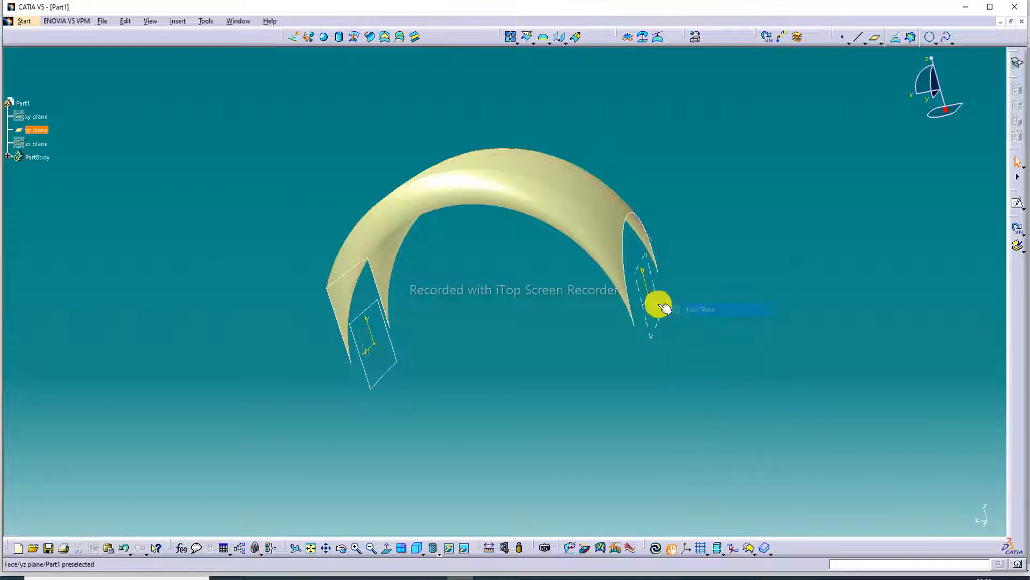
right_click(658, 299)
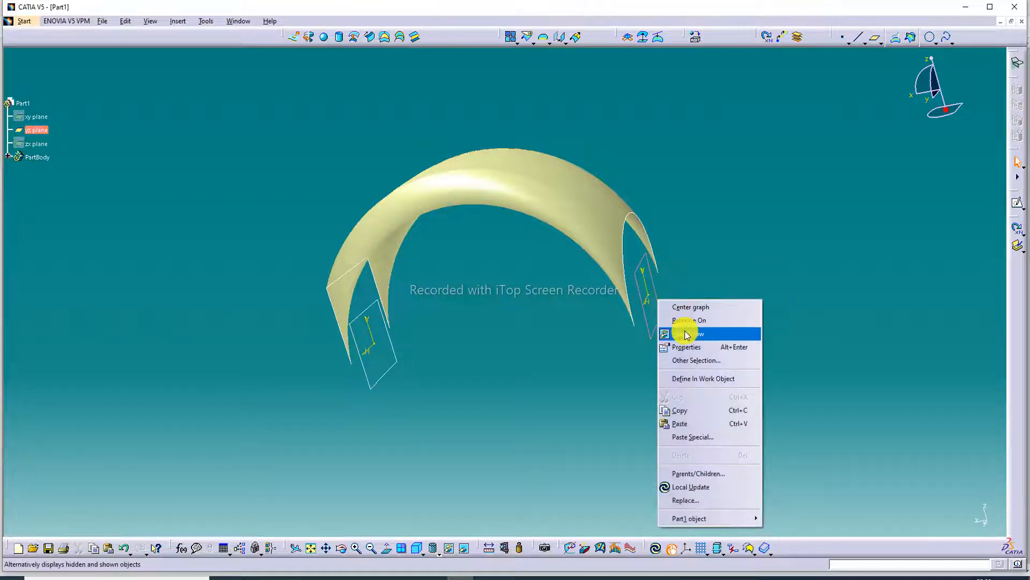
click(684, 320)
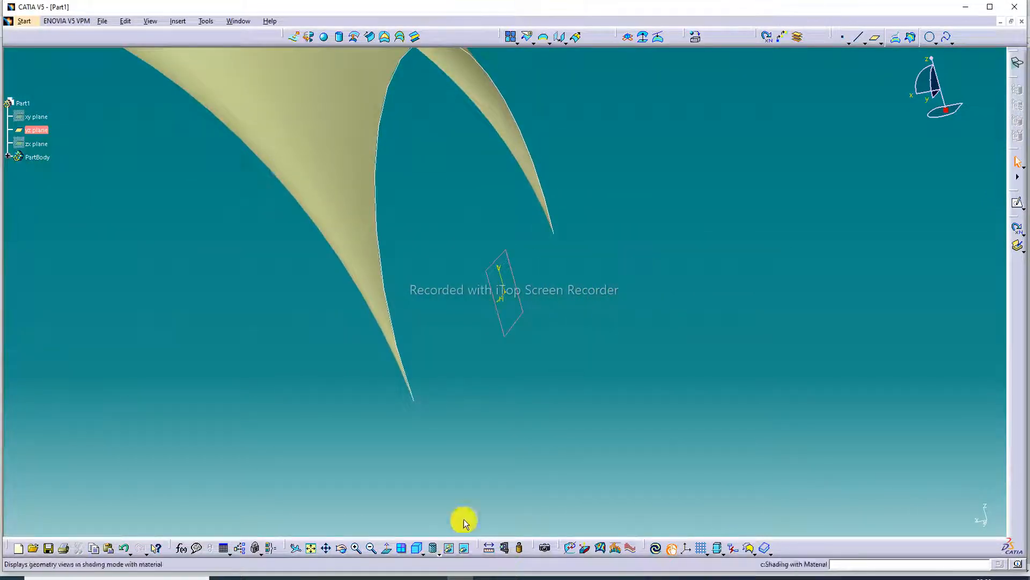
click(311, 547)
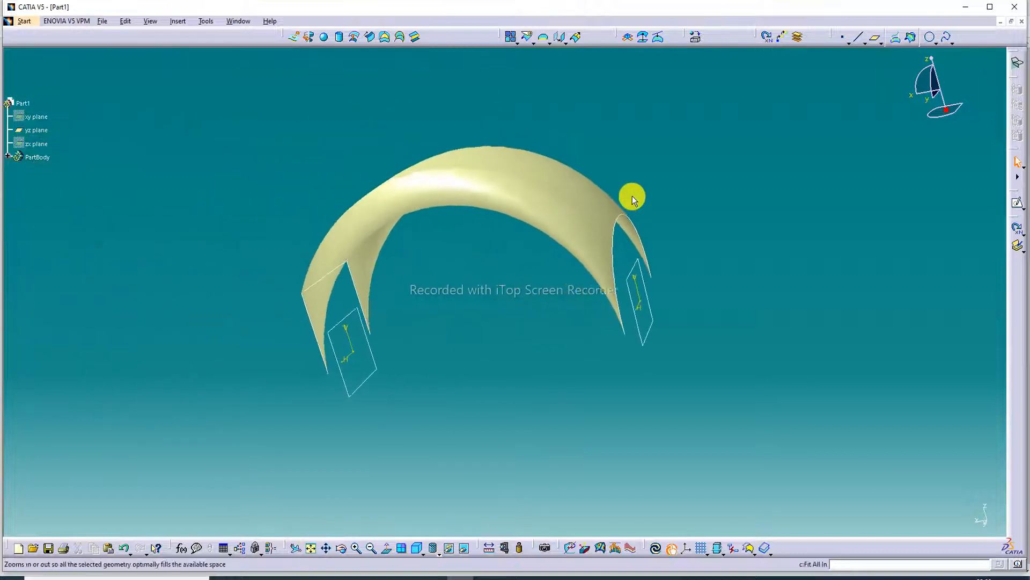
Hide the arc profile sketch, the yz plane, the plane carrying the three-sided profile, and the three-sided profile sketch.
right_click(650, 241)
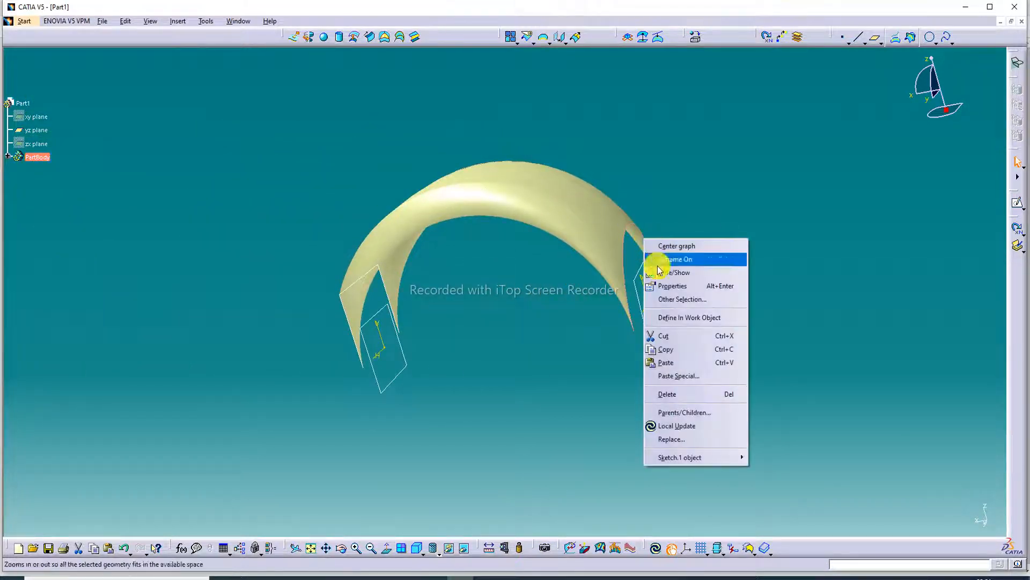
click(671, 271)
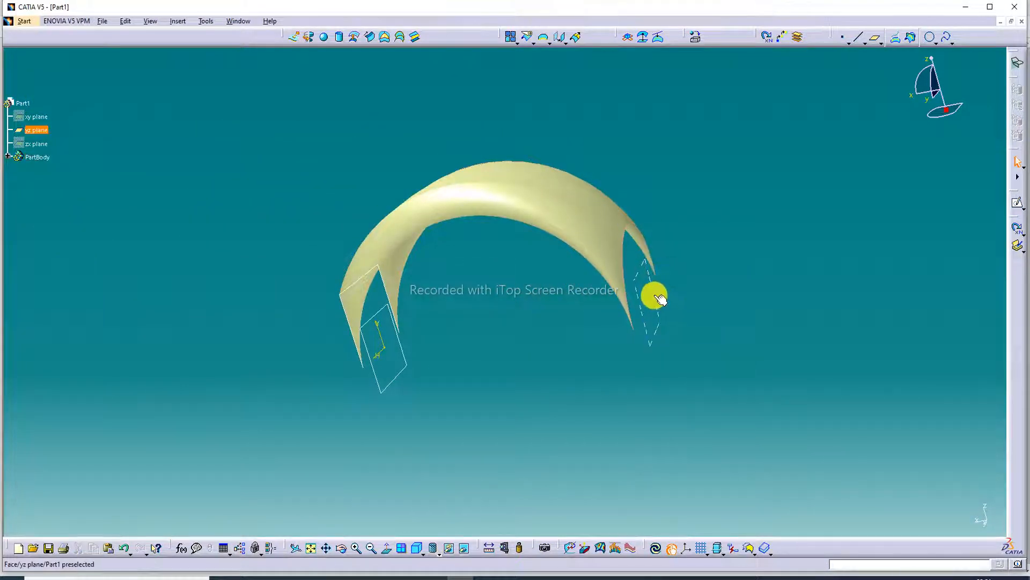
right_click(655, 294)
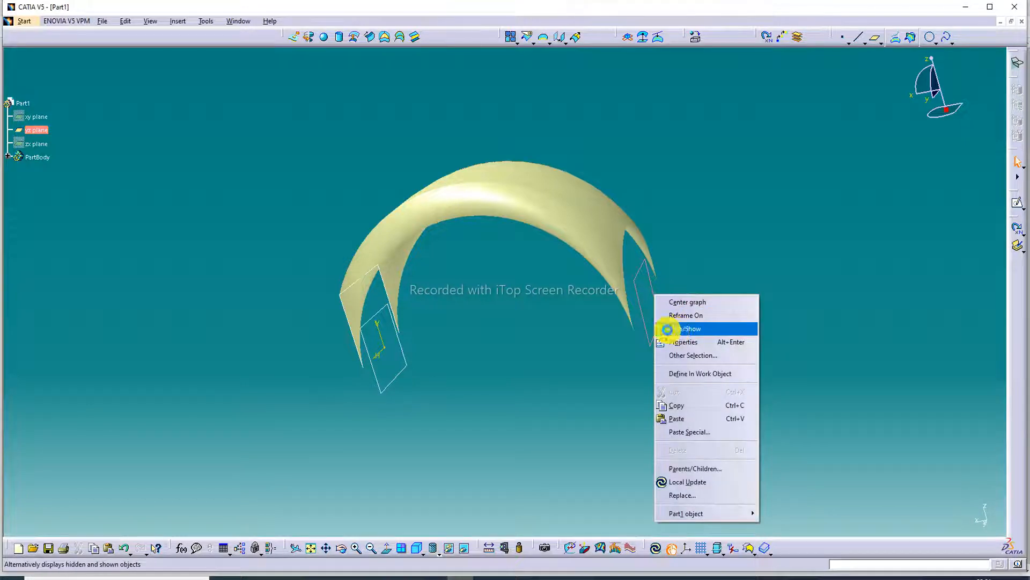
click(667, 329)
right_click(402, 338)
click(416, 369)
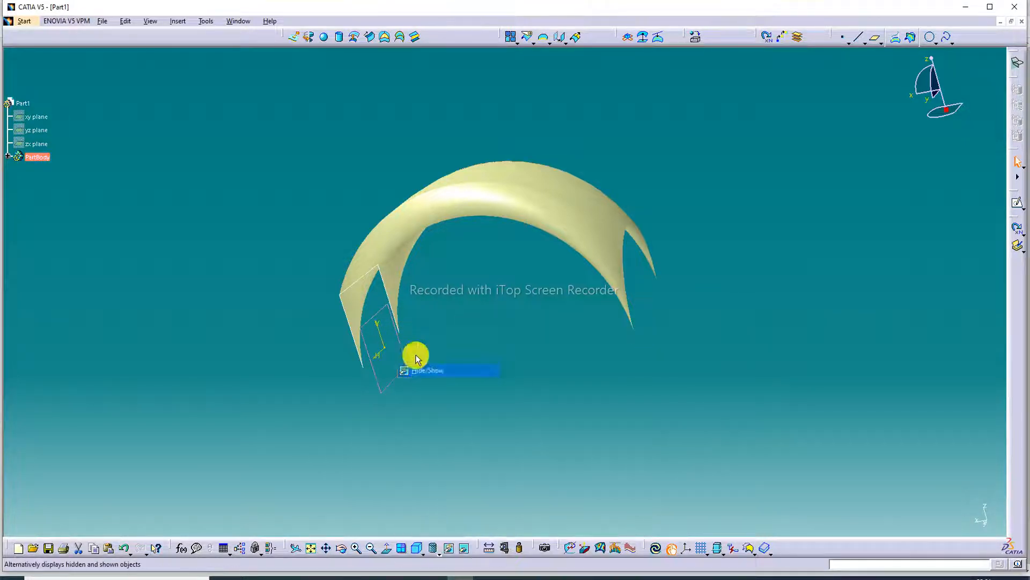
right_click(400, 321)
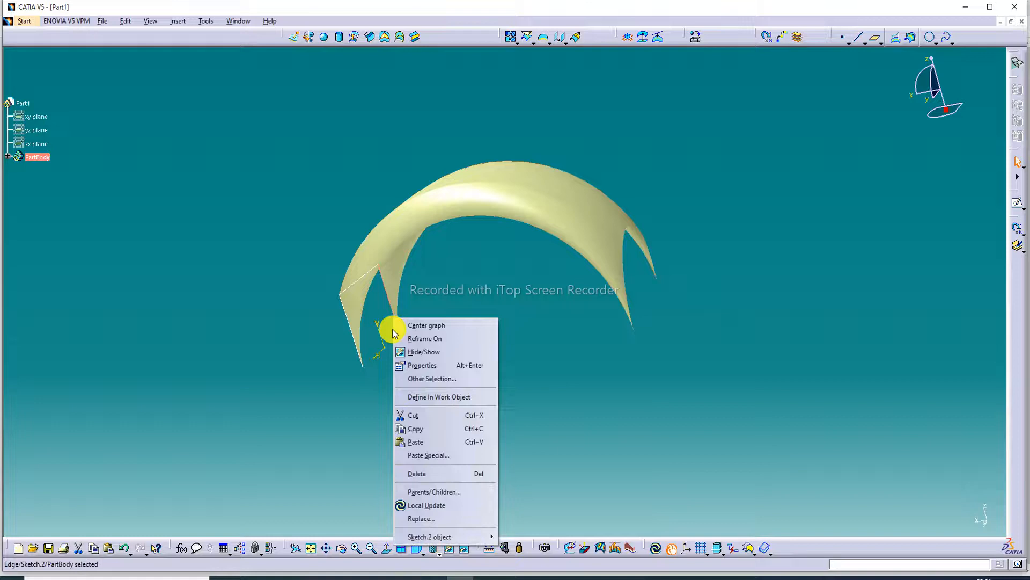
click(425, 351)
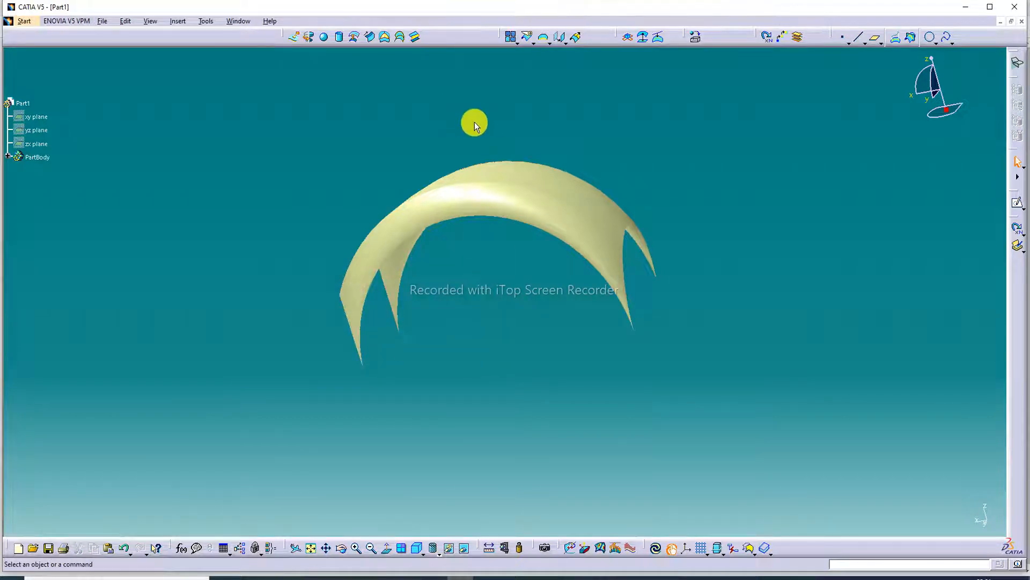
Open the material library and apply the B&W Tiling construction material to the multi-sections surface.
middle_drag(473, 120, 568, 278)
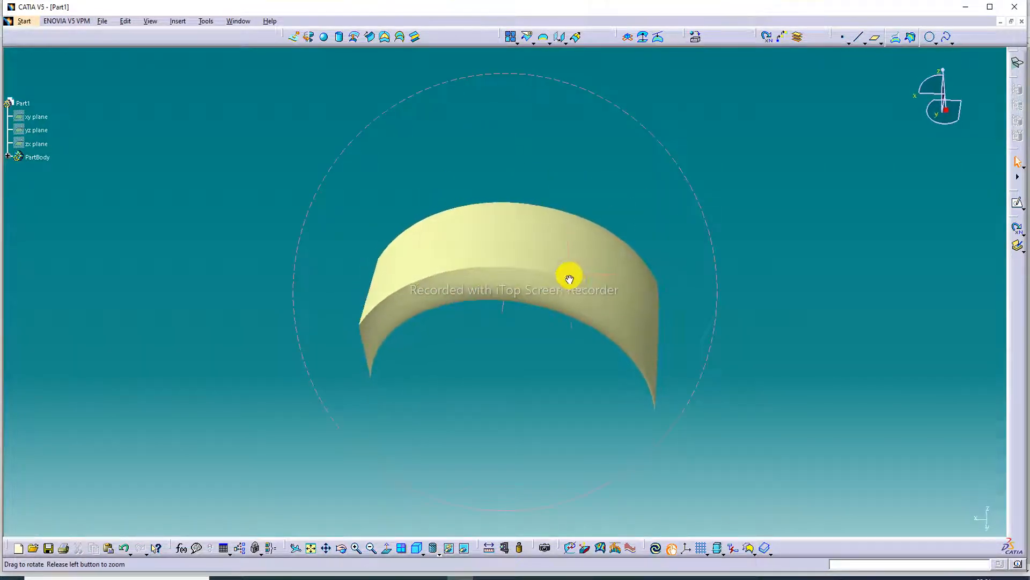
click(697, 39)
drag(711, 294, 591, 269)
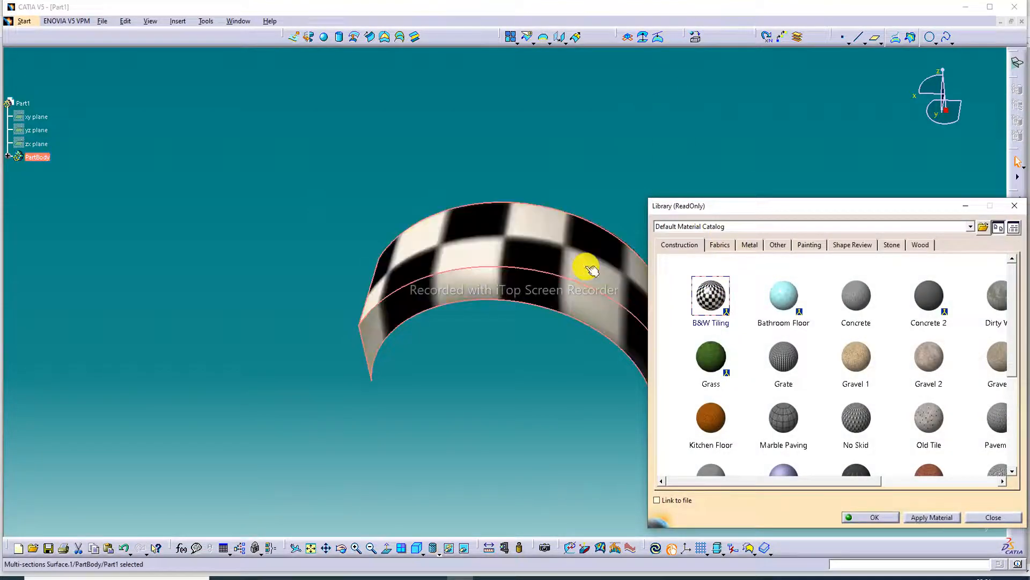
Browse the Construction, Wood, Stone and Shape Review materials and apply Crisp Orange to the multi-sections surface.
scroll(866, 354, down, 1)
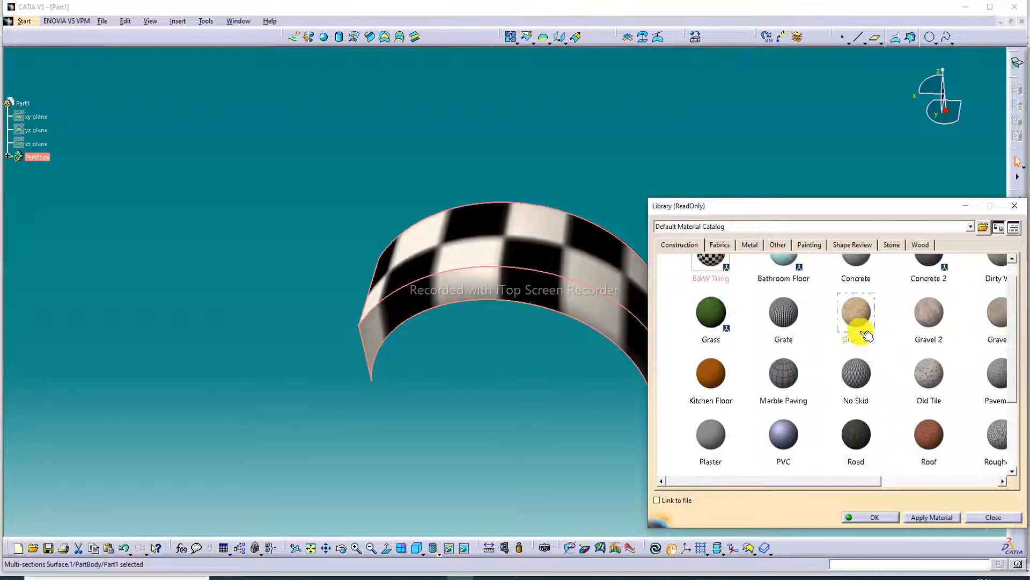
scroll(896, 362, down, 3)
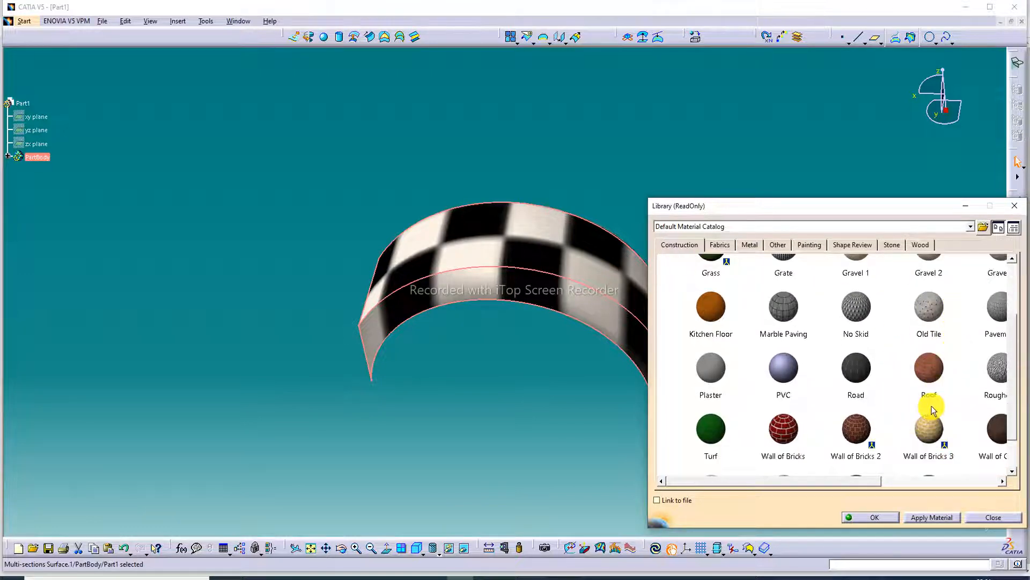
scroll(911, 323, up, 3)
click(920, 244)
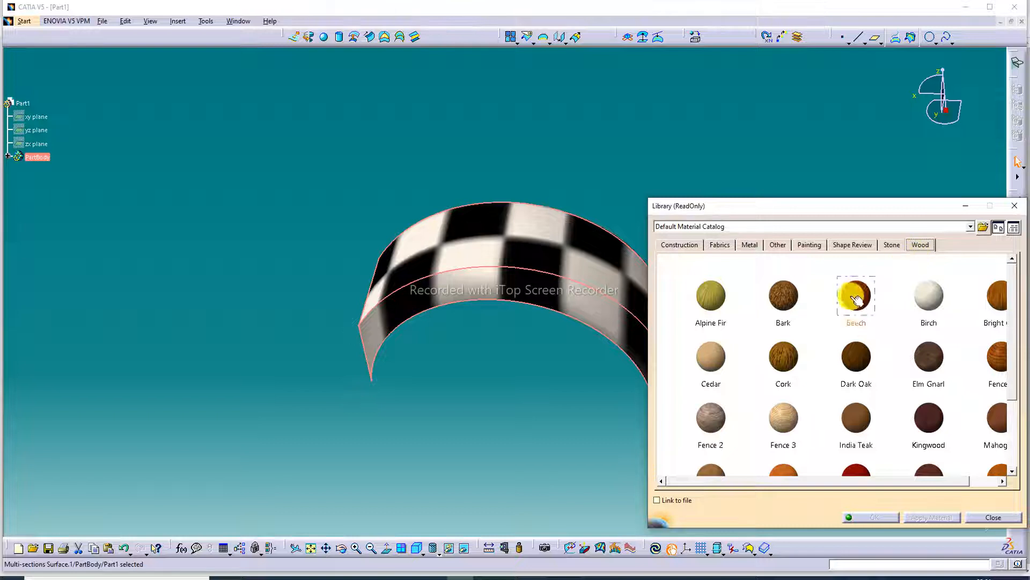
click(894, 245)
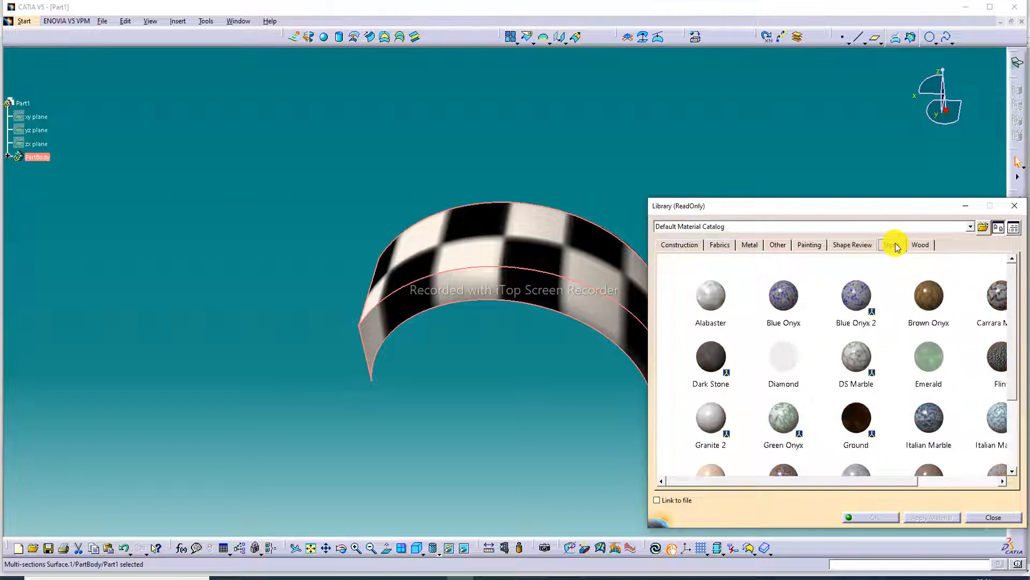
click(854, 249)
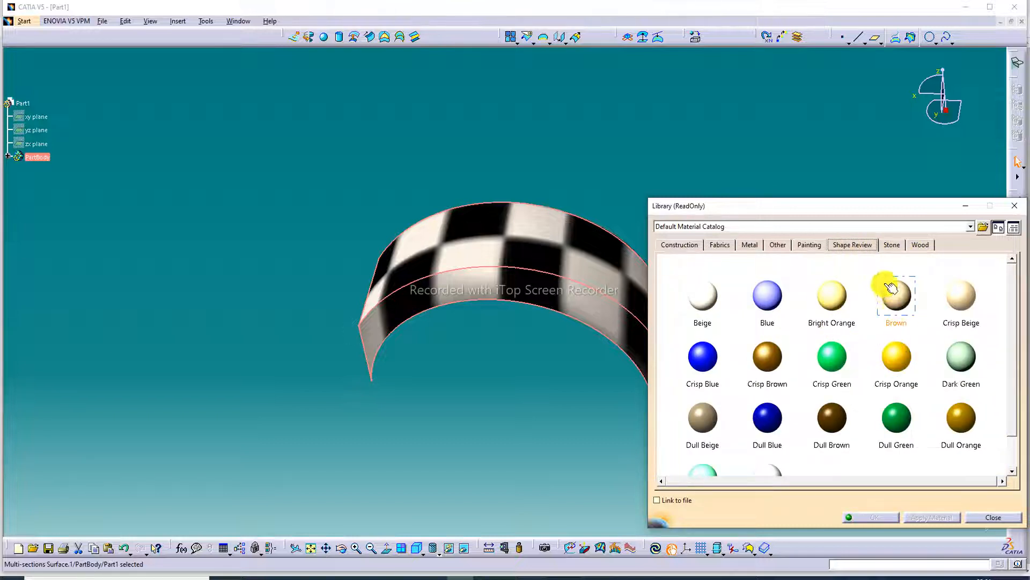
click(896, 351)
drag(896, 351, 609, 285)
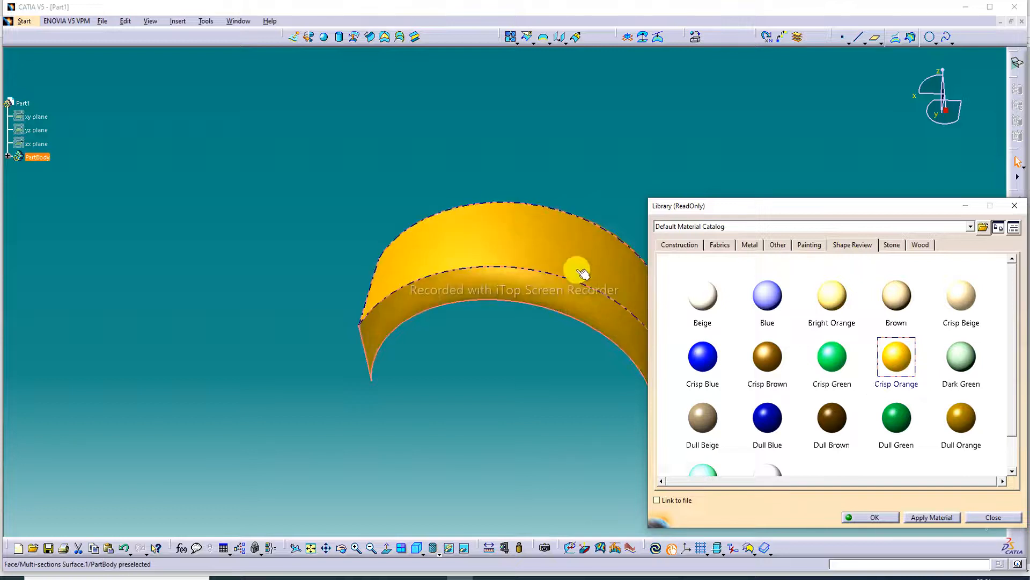
middle_drag(578, 271, 473, 273)
click(603, 299)
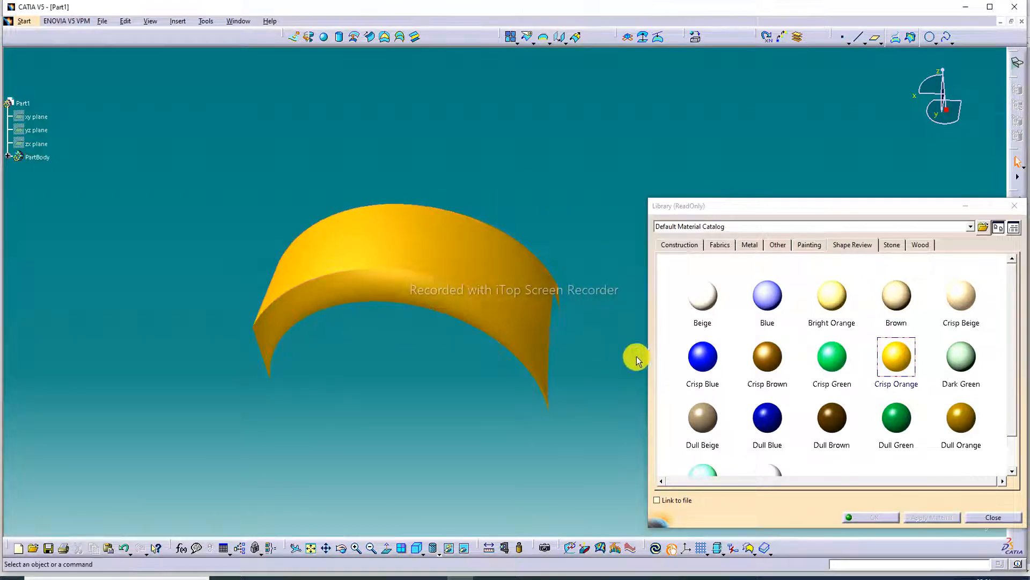
Apply the Crisp Blue shape review material to the multi-sections surface.
click(697, 360)
drag(697, 359, 524, 295)
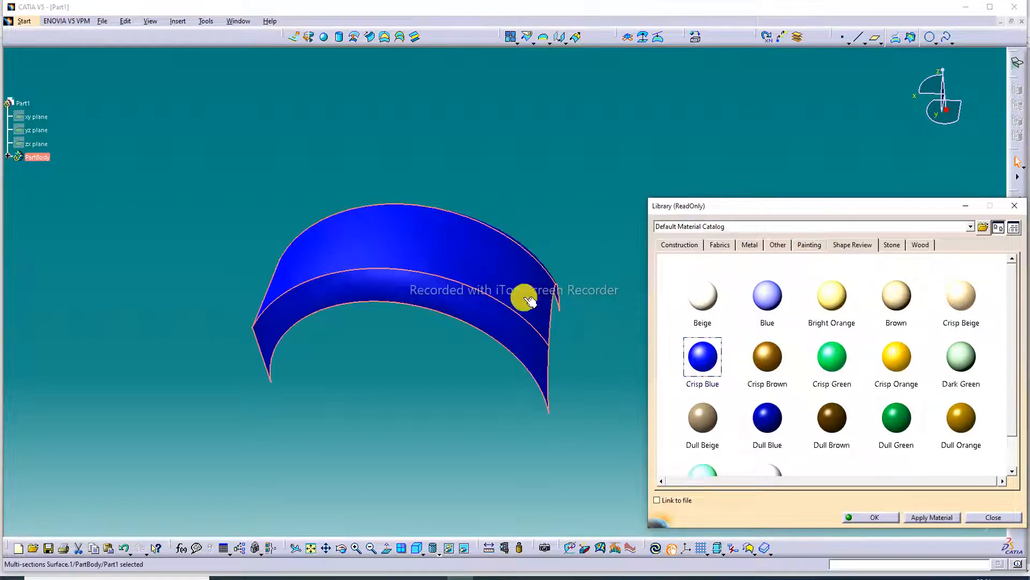
click(606, 379)
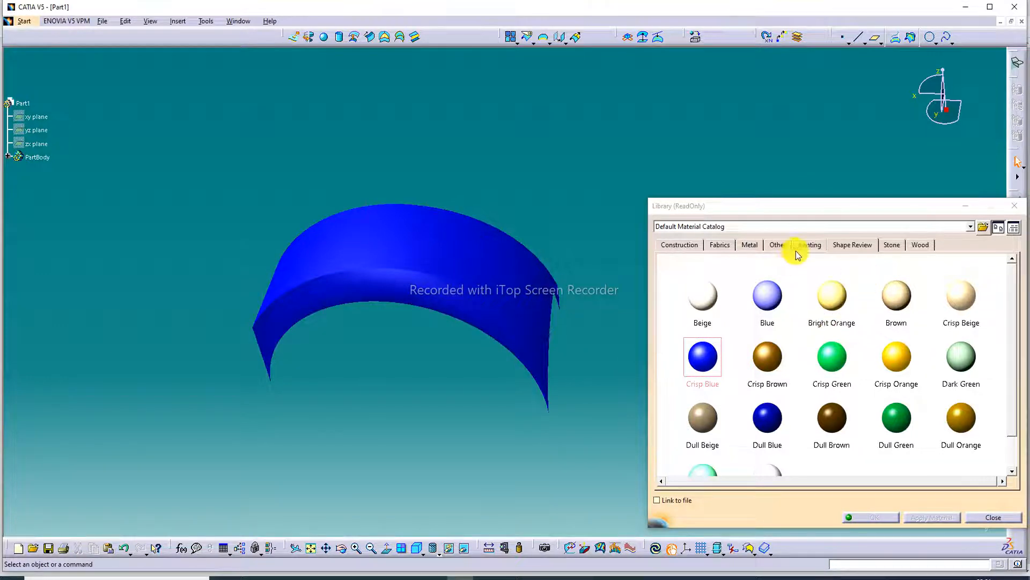
Try the Chessboard and Multicoloured Flag materials from the Other category on the multi-sections surface.
click(778, 247)
click(730, 351)
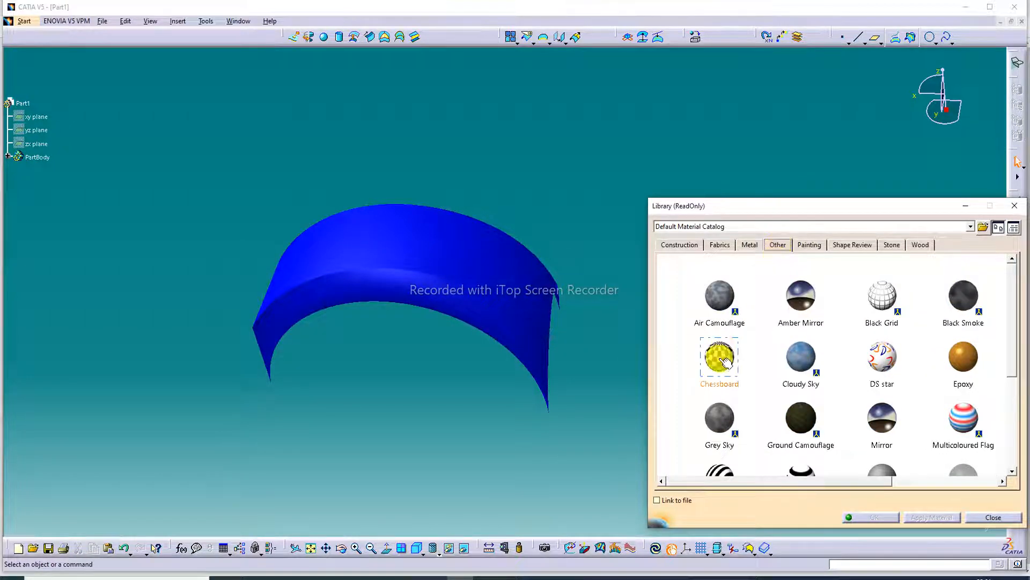
drag(726, 362, 544, 291)
click(613, 374)
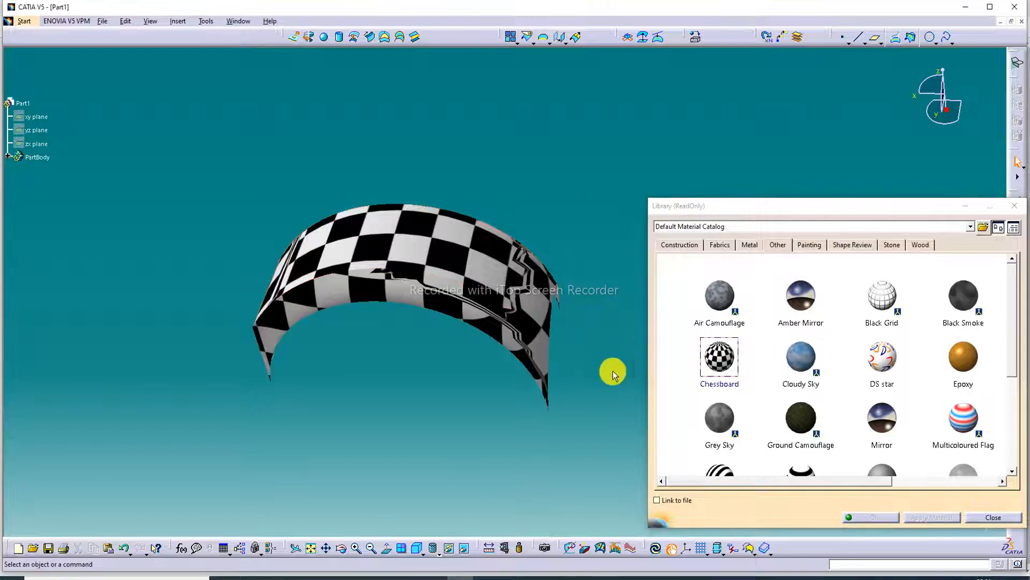
drag(958, 419, 544, 293)
Apply the DS star material from the Other category to the multi-sections surface and close the material library.
scroll(840, 427, down, 1)
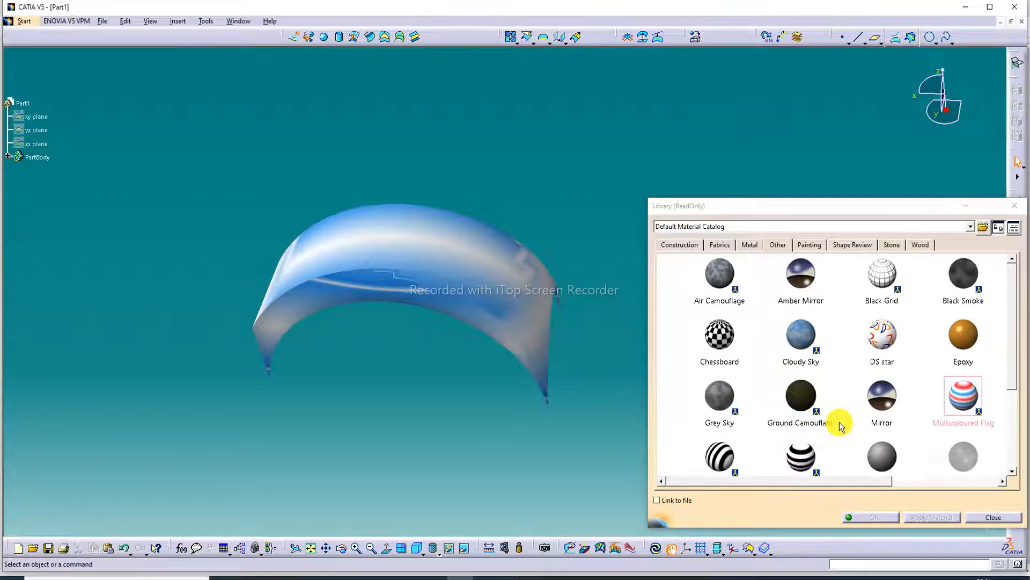
click(874, 414)
scroll(880, 407, up, 1)
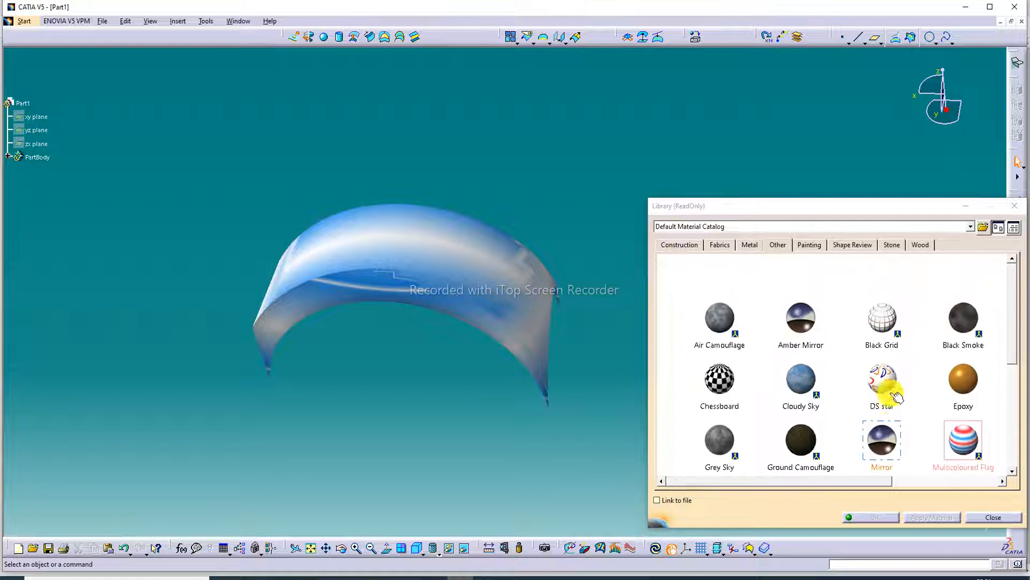
drag(888, 383, 542, 285)
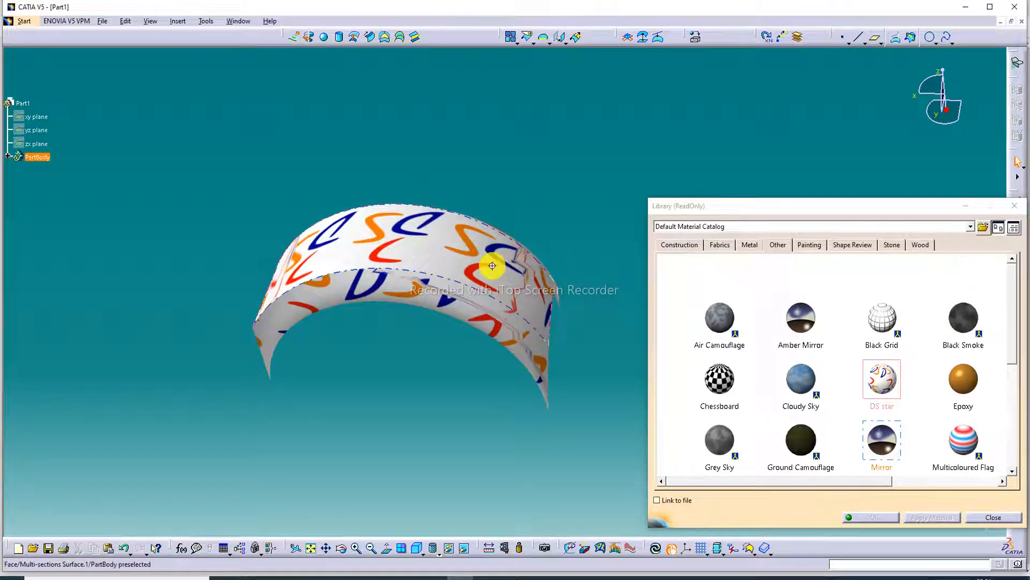
middle_drag(492, 266, 376, 301)
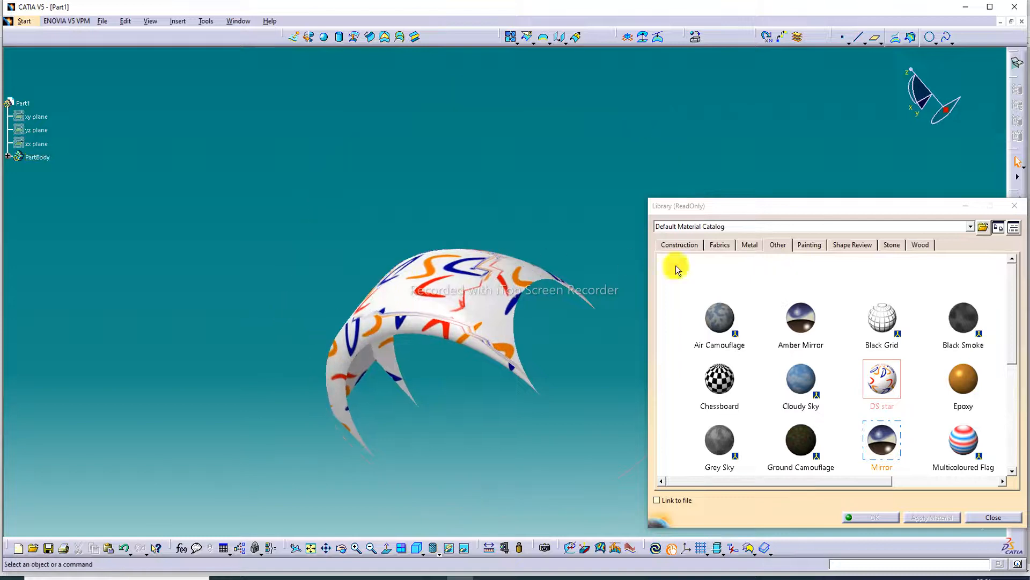
click(1018, 209)
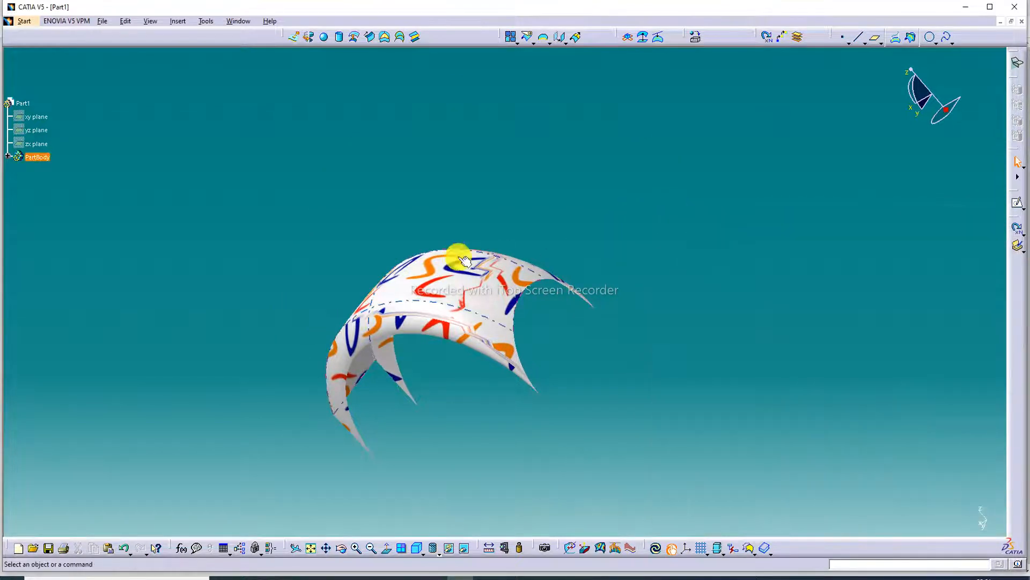
Examine the textured multi-sections surface from several angles, including the isometric view, both fitted to the window and close up.
middle_drag(431, 284, 674, 182)
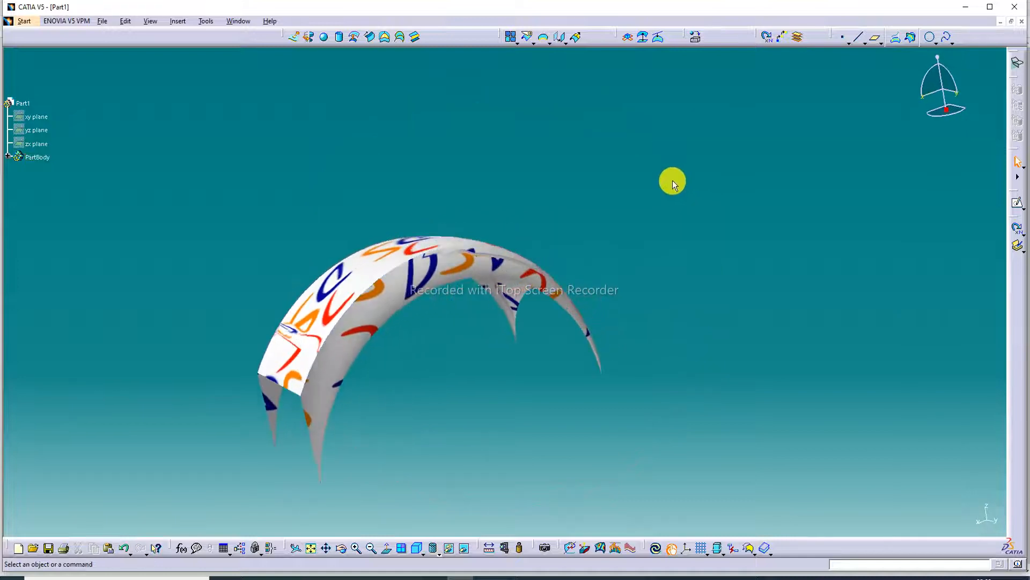
click(311, 547)
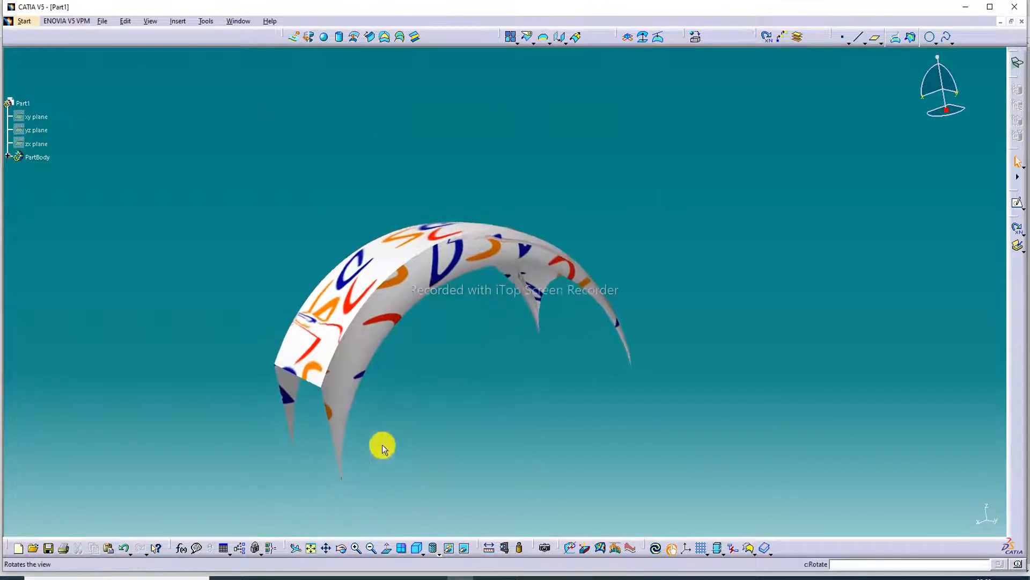
middle_drag(531, 197, 493, 233)
middle_drag(559, 238, 534, 370)
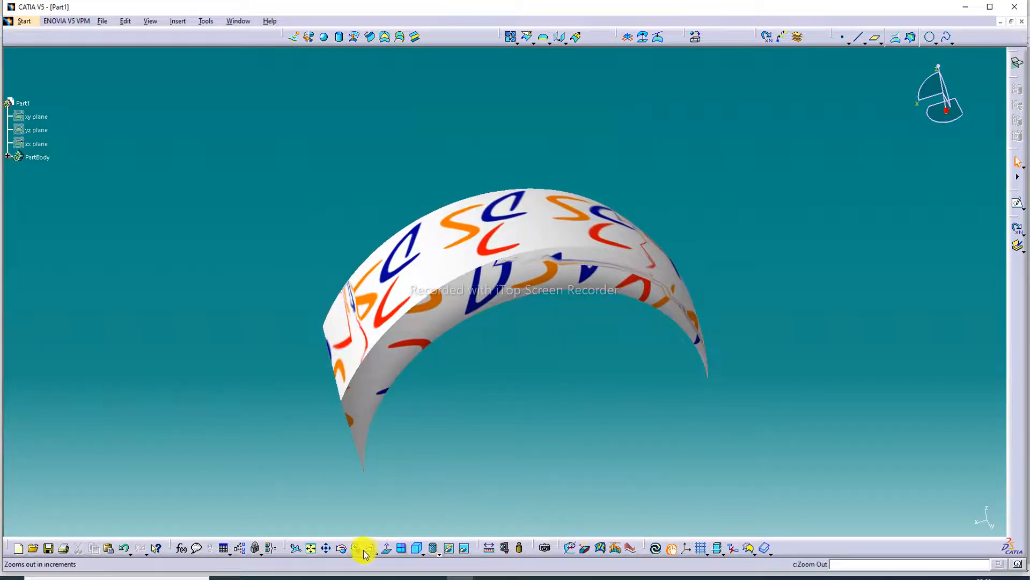
click(418, 548)
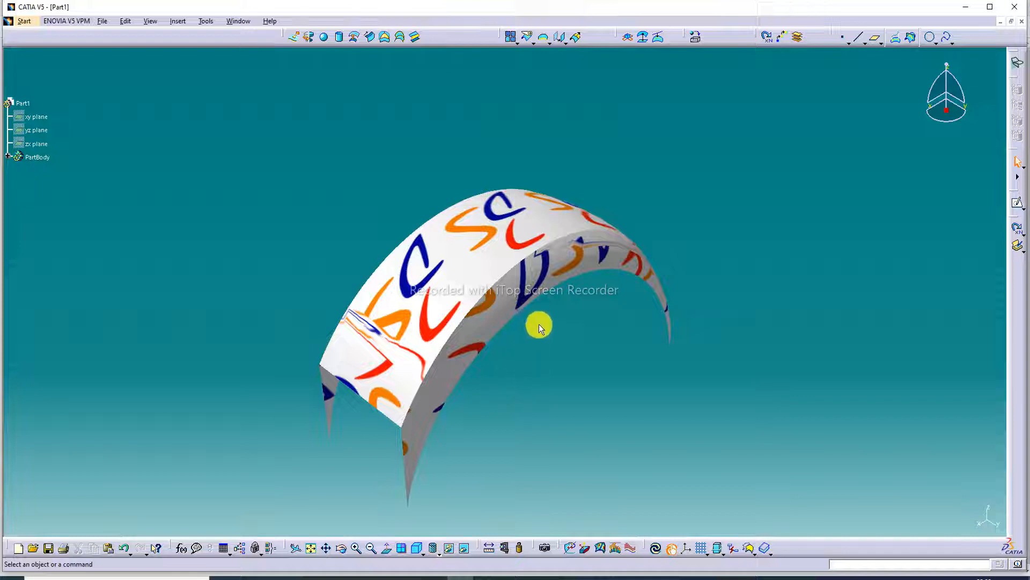
click(314, 549)
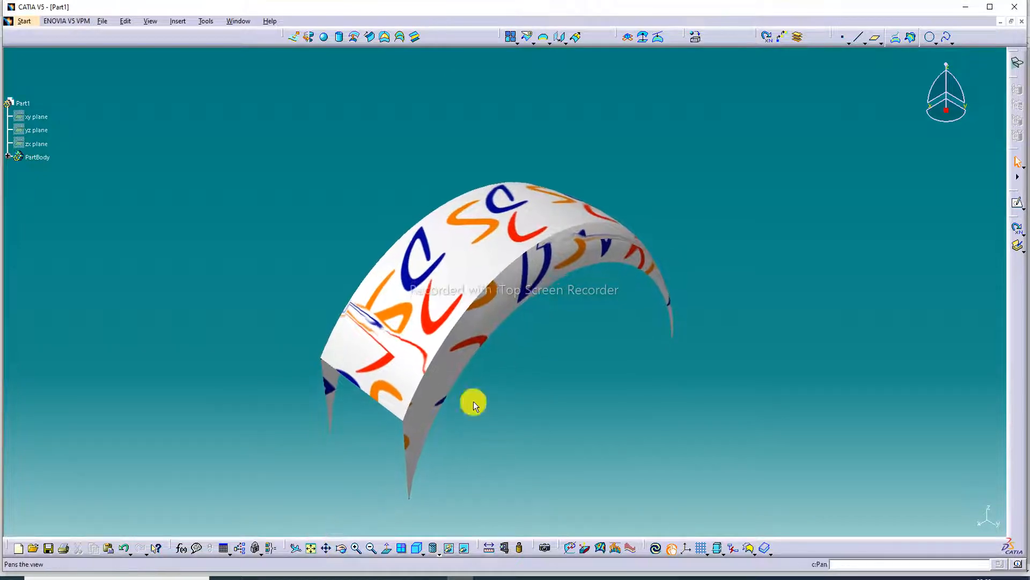
click(355, 548)
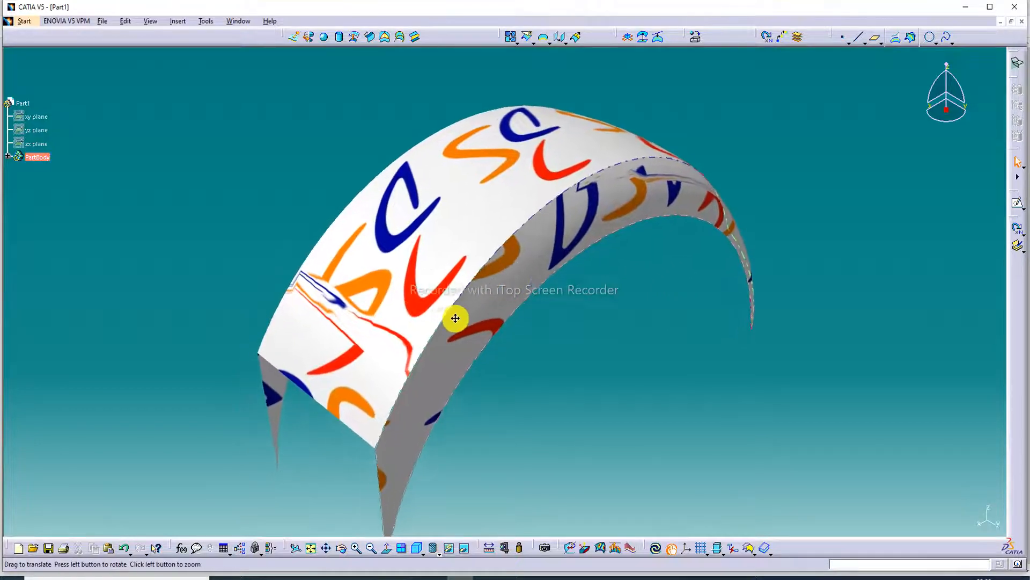
middle_drag(455, 319, 448, 293)
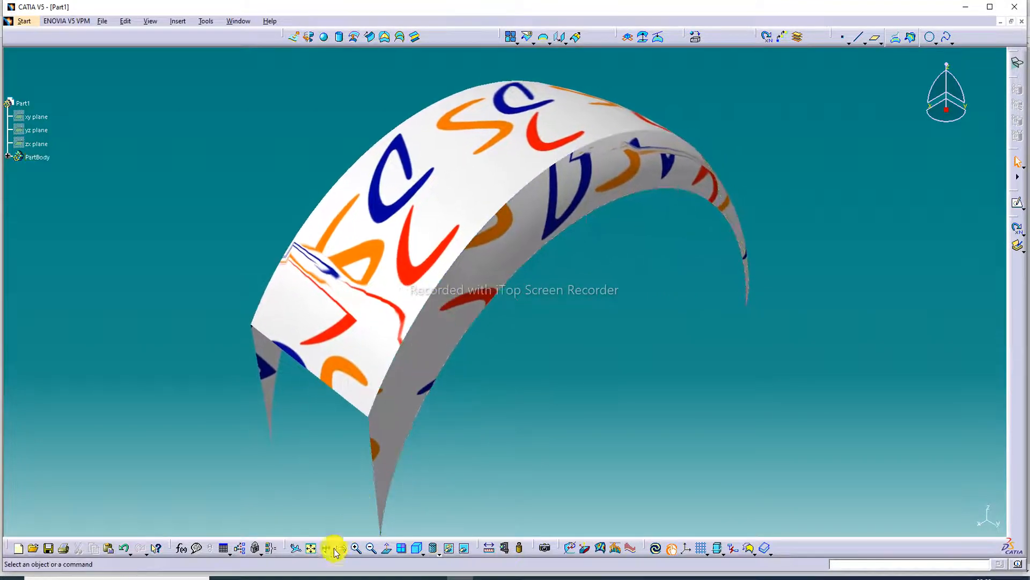
click(310, 549)
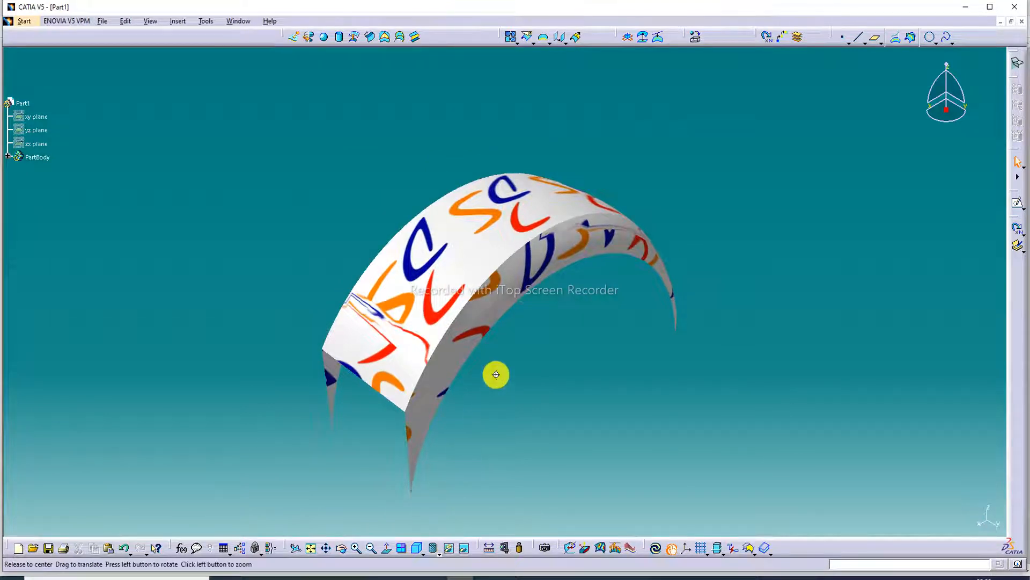
middle_drag(496, 374, 427, 341)
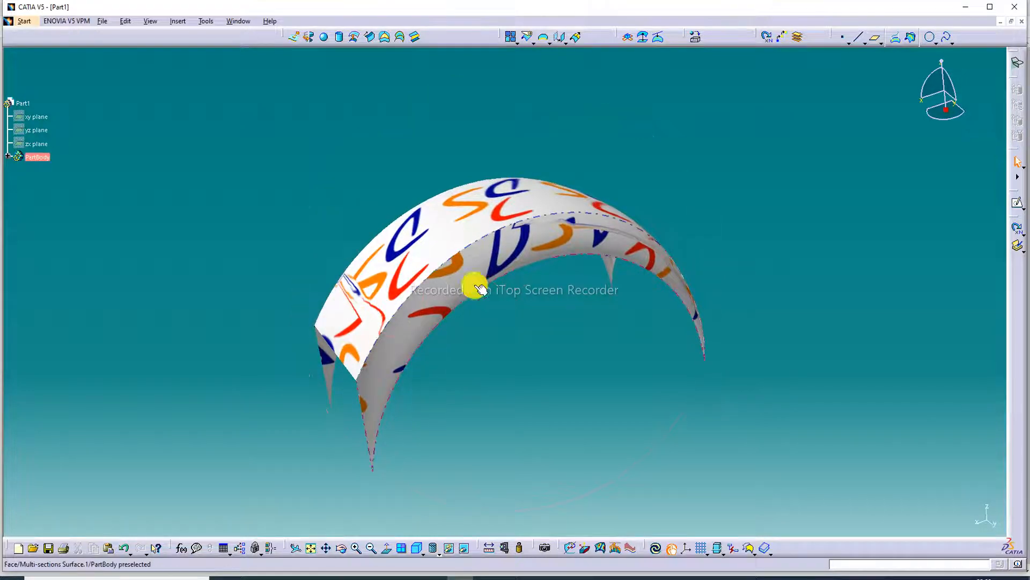
click(355, 548)
middle_drag(401, 302, 384, 266)
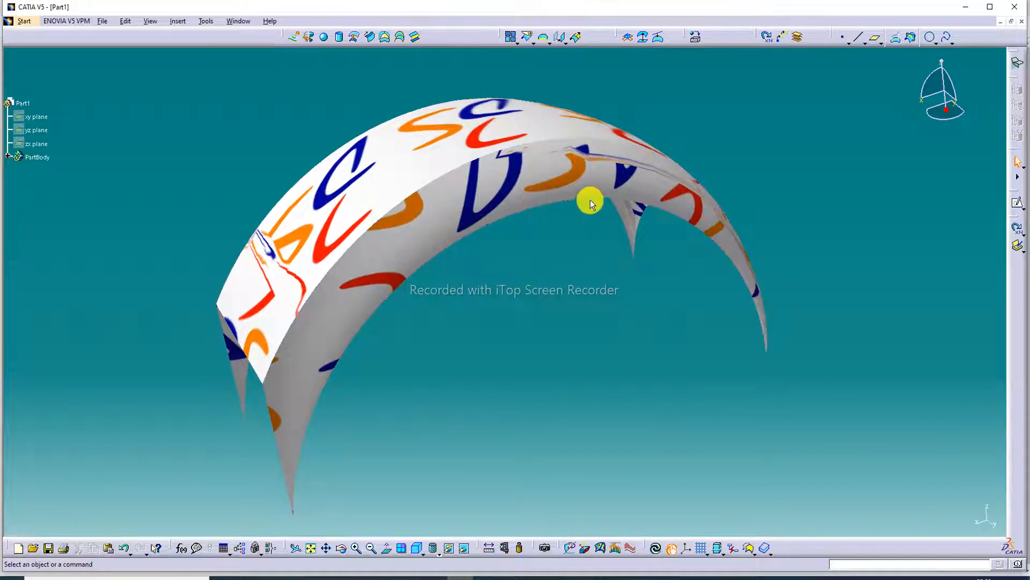
middle_drag(600, 184, 604, 164)
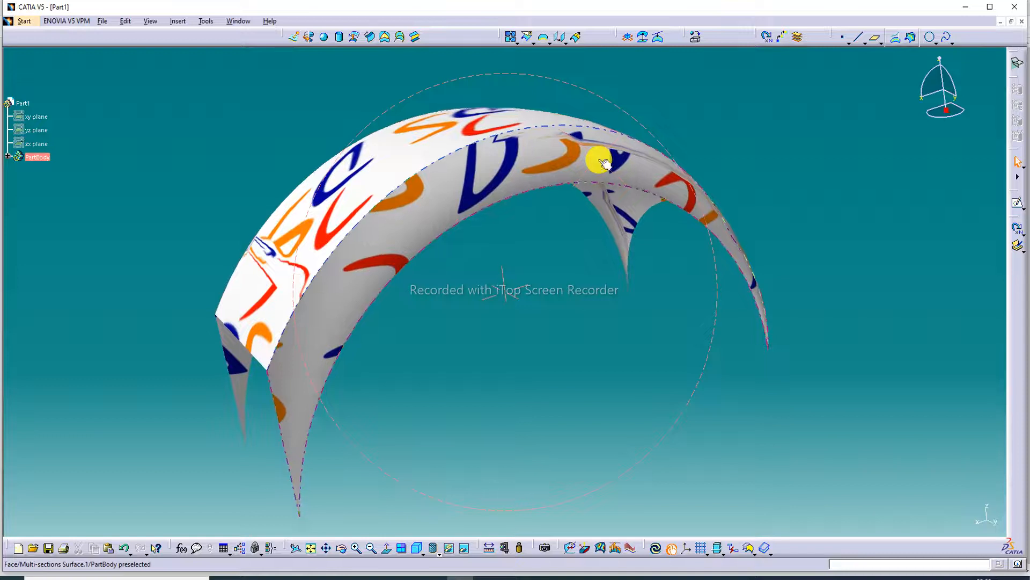
Examine the whole DS star-textured surface from both sides of the arch and in the isometric view, fitted to the window.
click(311, 548)
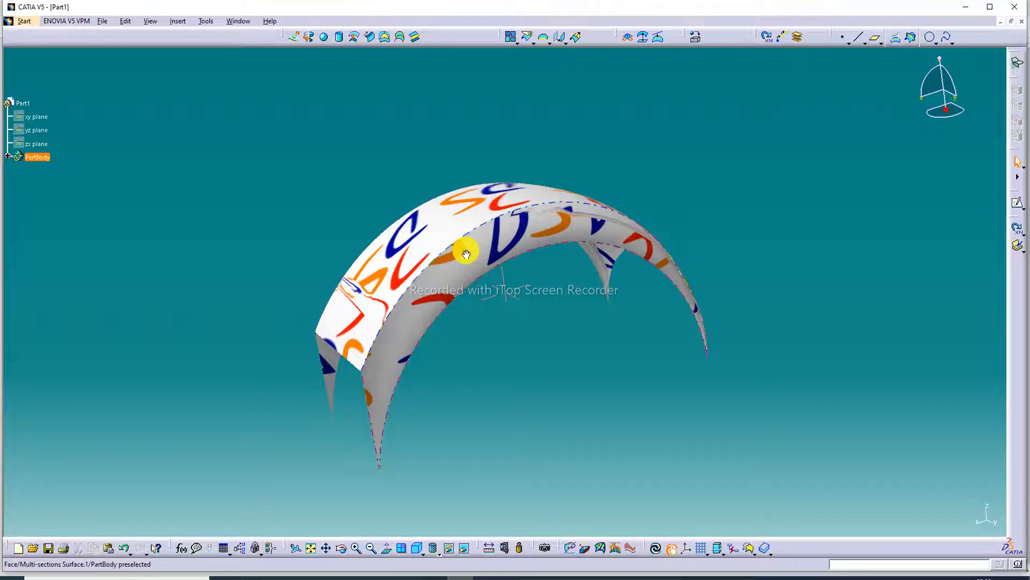
middle_drag(466, 253, 622, 281)
middle_drag(582, 223, 461, 369)
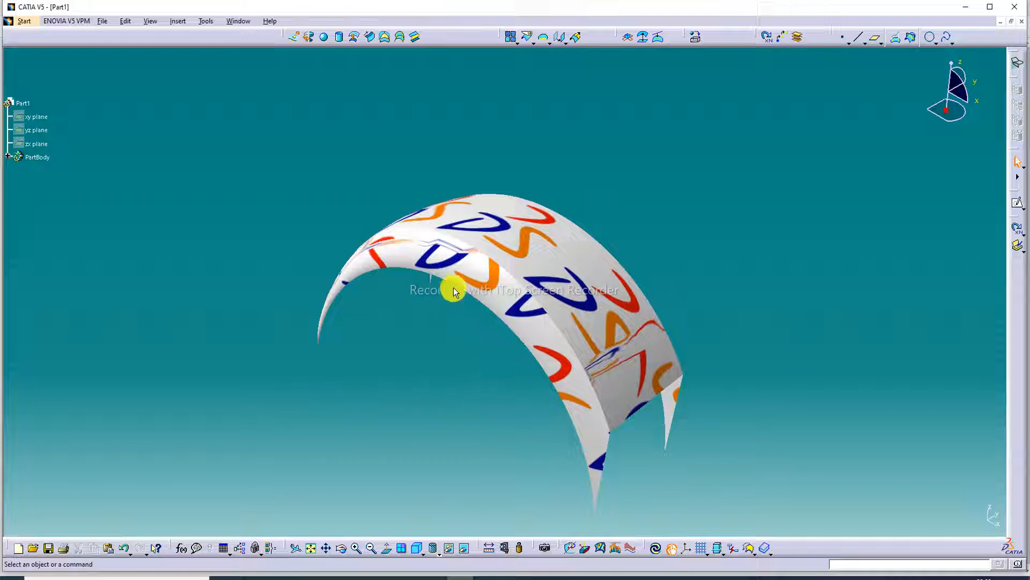
middle_drag(453, 292, 375, 75)
middle_drag(570, 230, 394, 256)
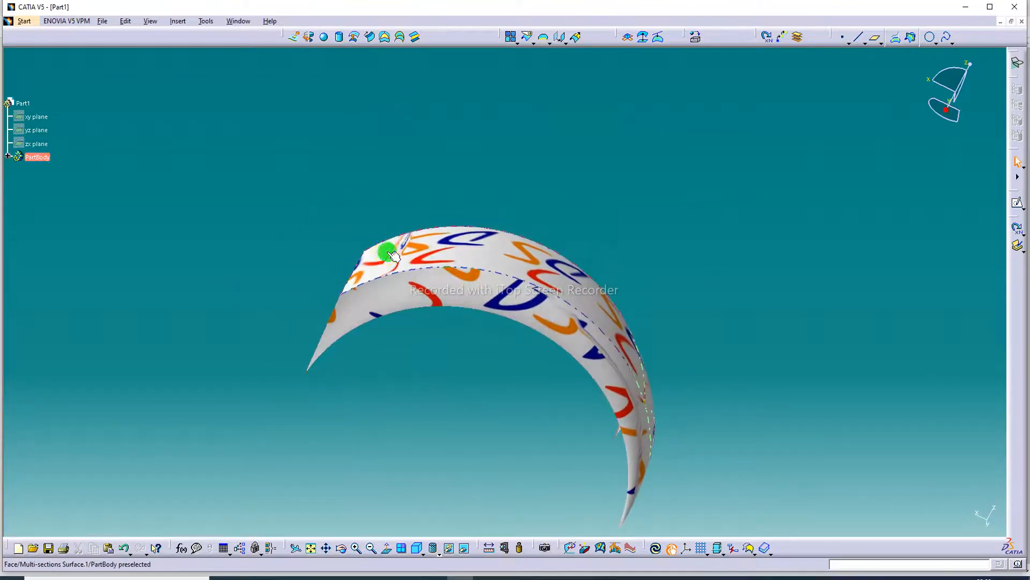
click(427, 550)
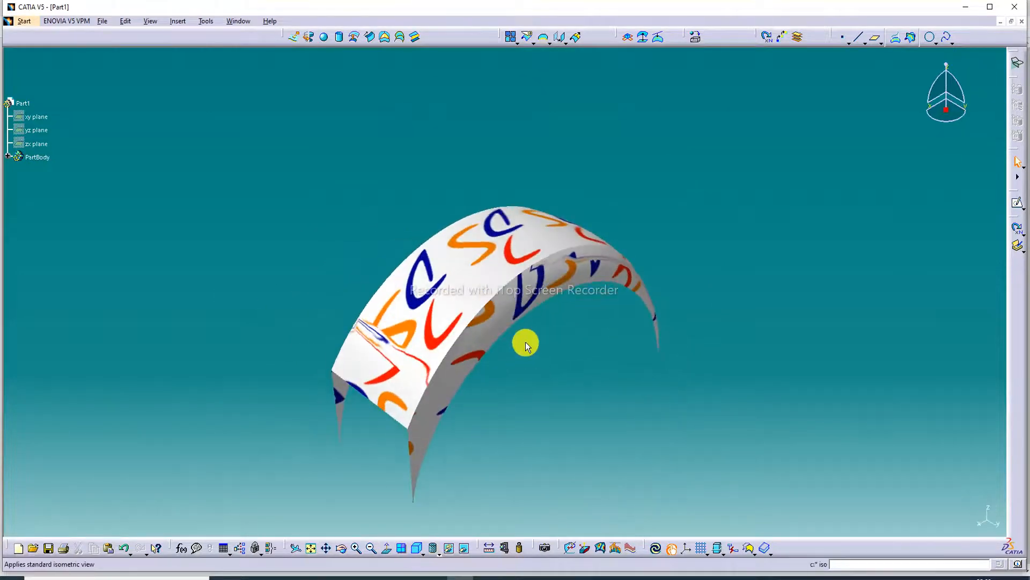
middle_drag(477, 356, 372, 207)
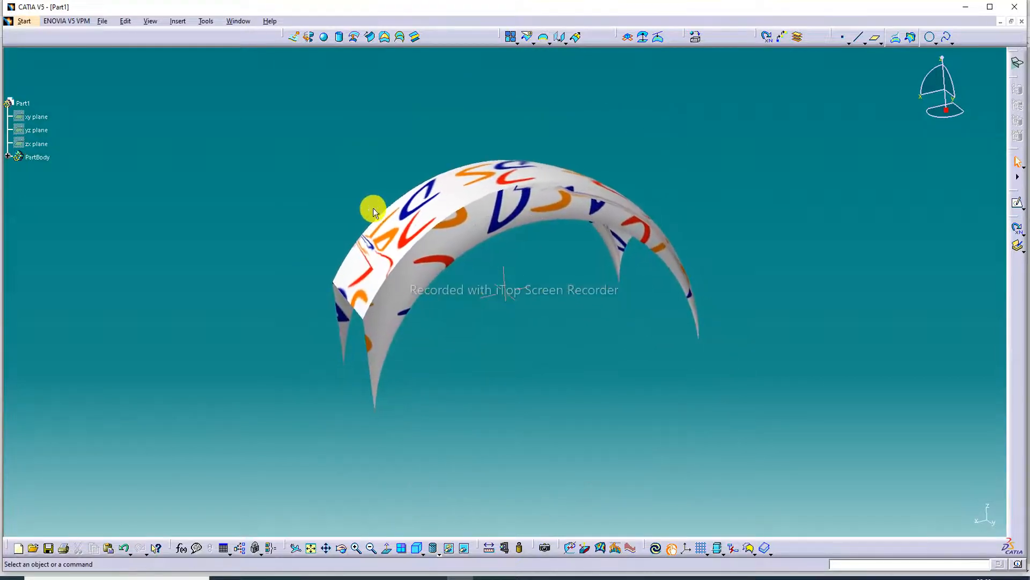
middle_drag(456, 211, 595, 252)
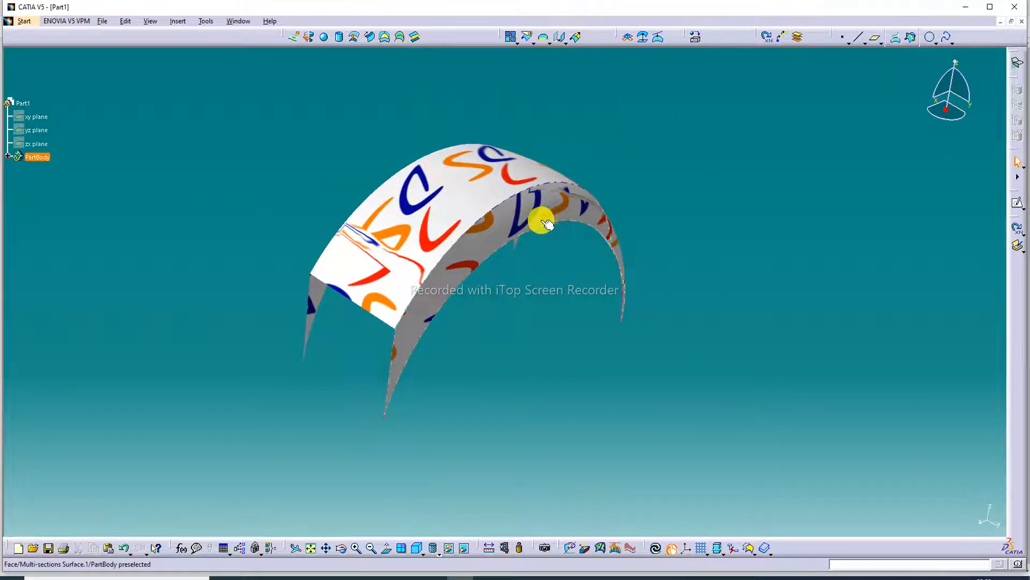
click(419, 549)
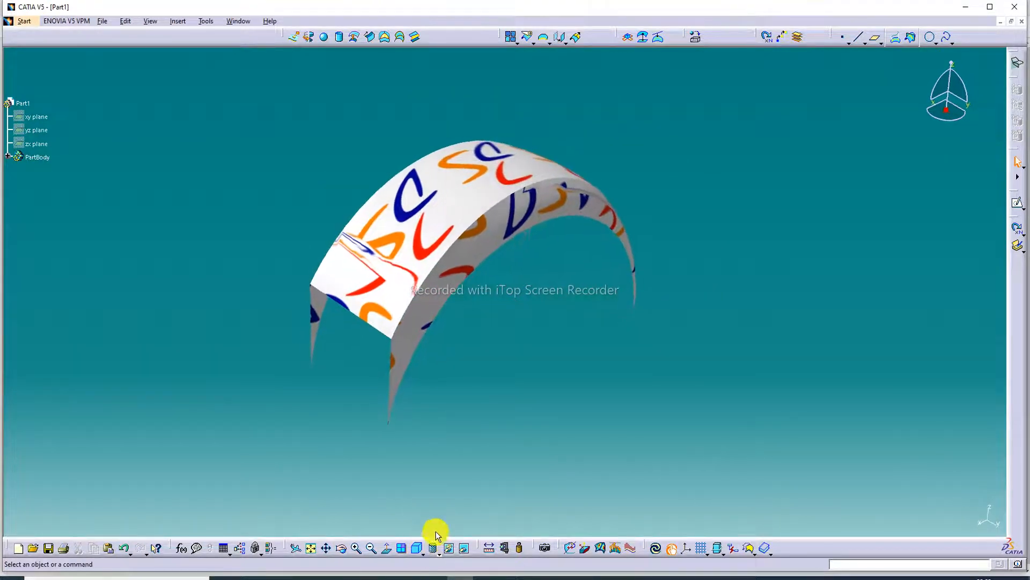
click(311, 547)
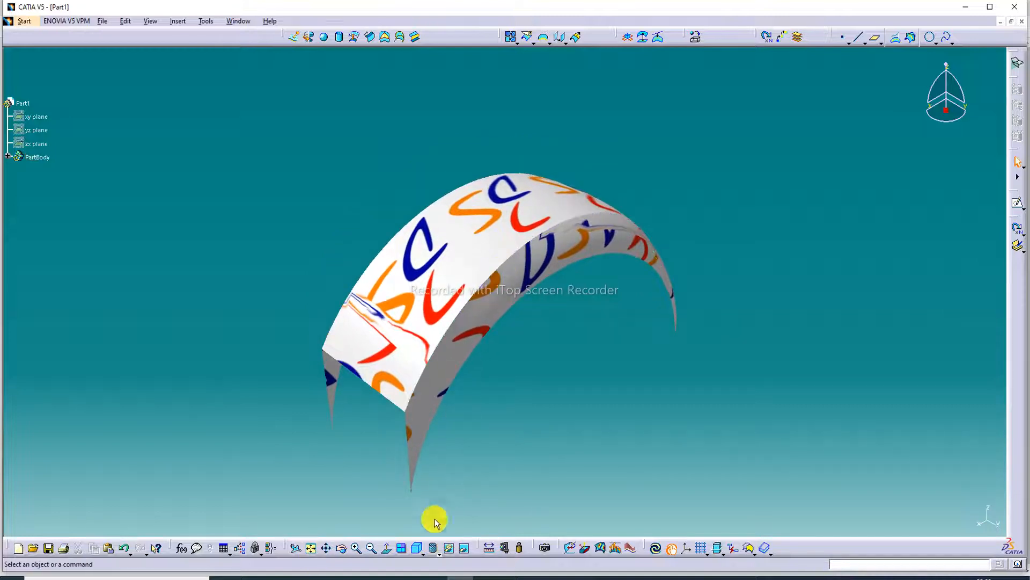
Inspect the outer face and the inner edge of the textured arch close up, from the isometric view and a slightly lower angle.
click(355, 548)
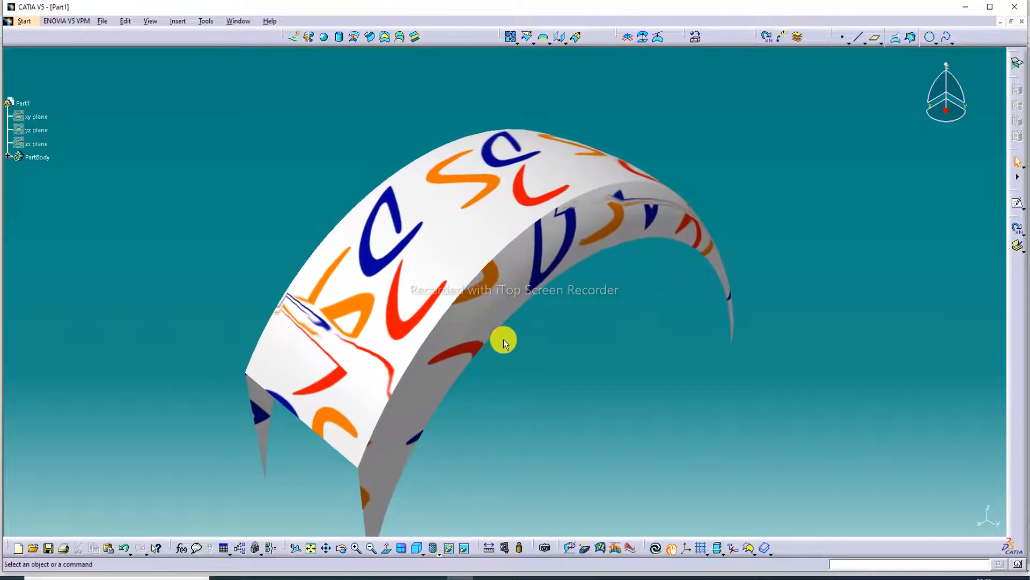
middle_drag(498, 321, 489, 284)
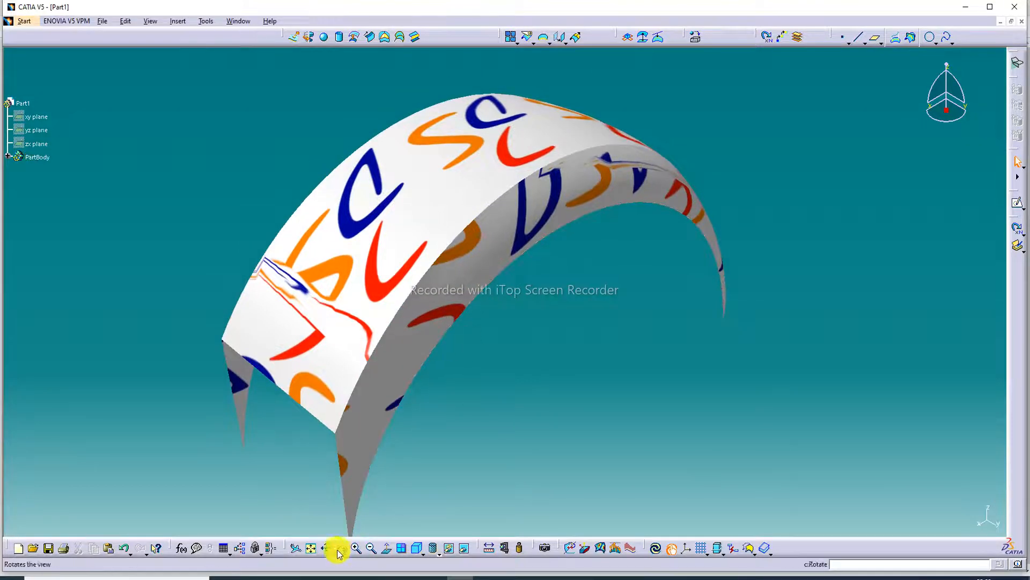
click(314, 549)
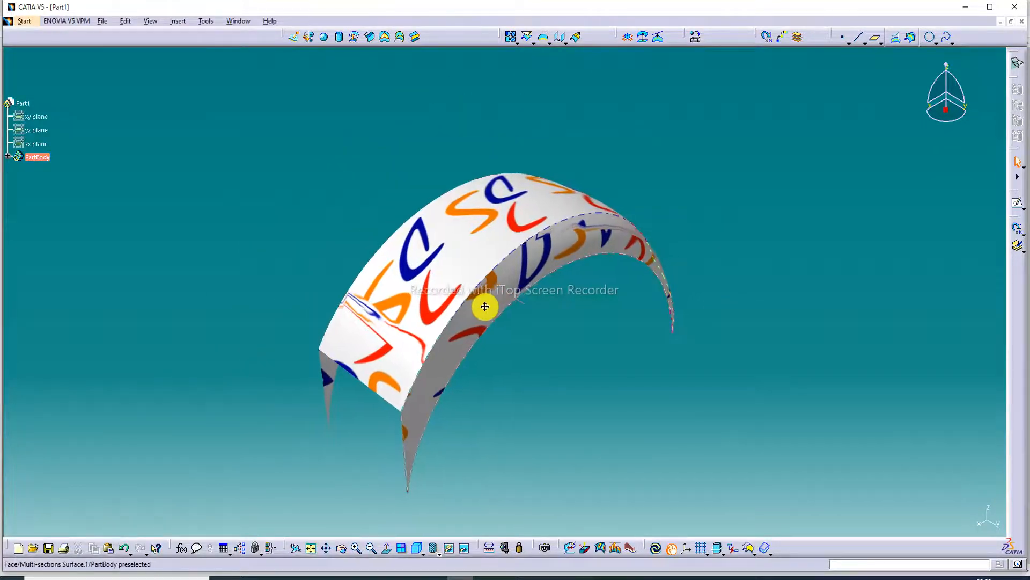
middle_drag(485, 304, 483, 241)
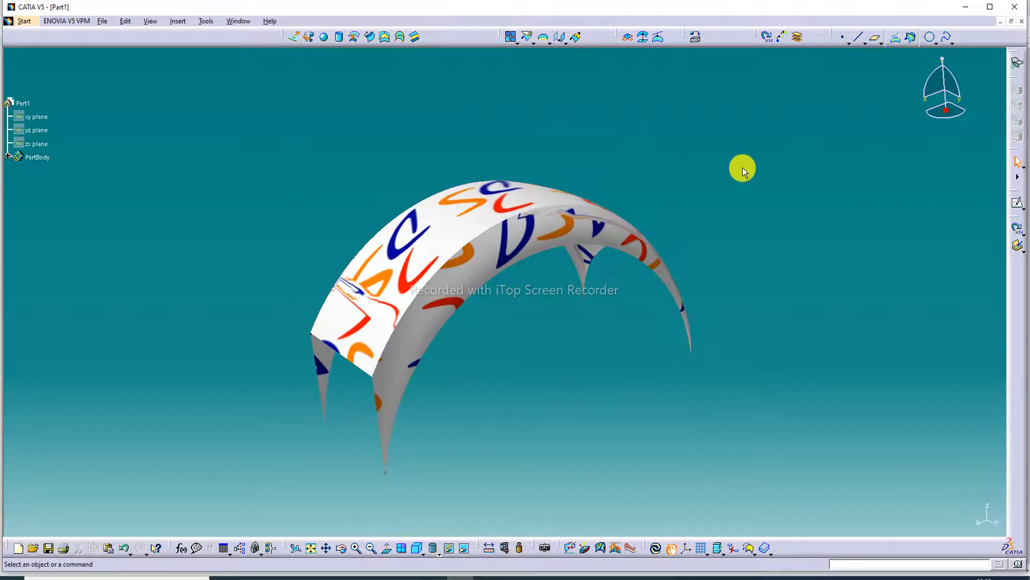
click(355, 546)
click(416, 281)
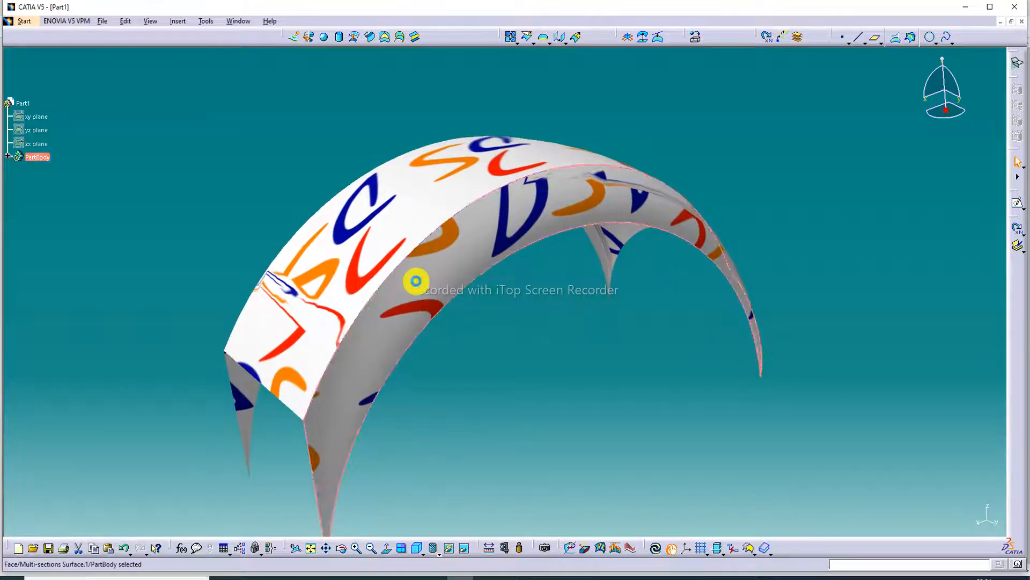
middle_drag(444, 237, 467, 203)
click(836, 153)
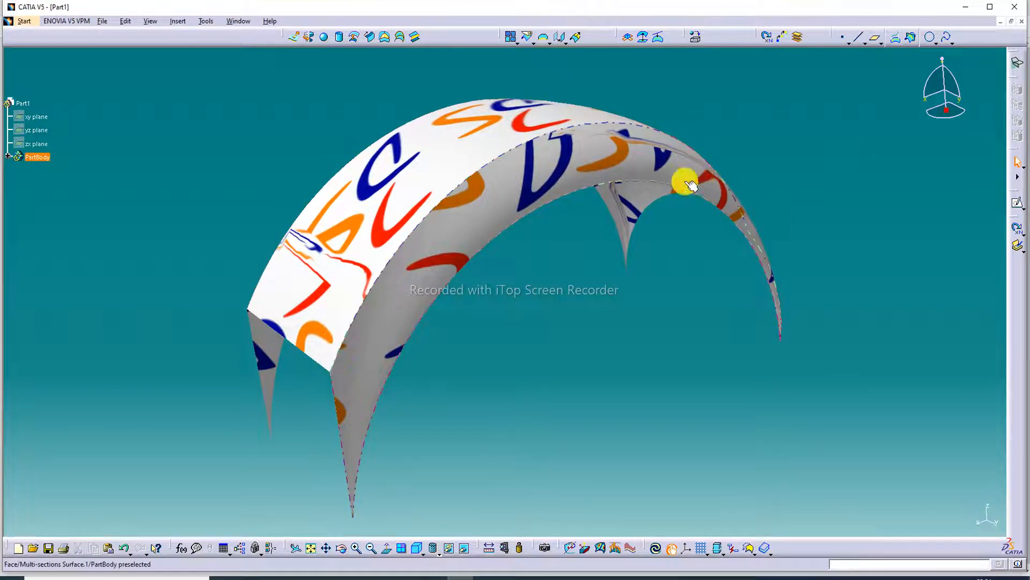
middle_drag(680, 177, 709, 170)
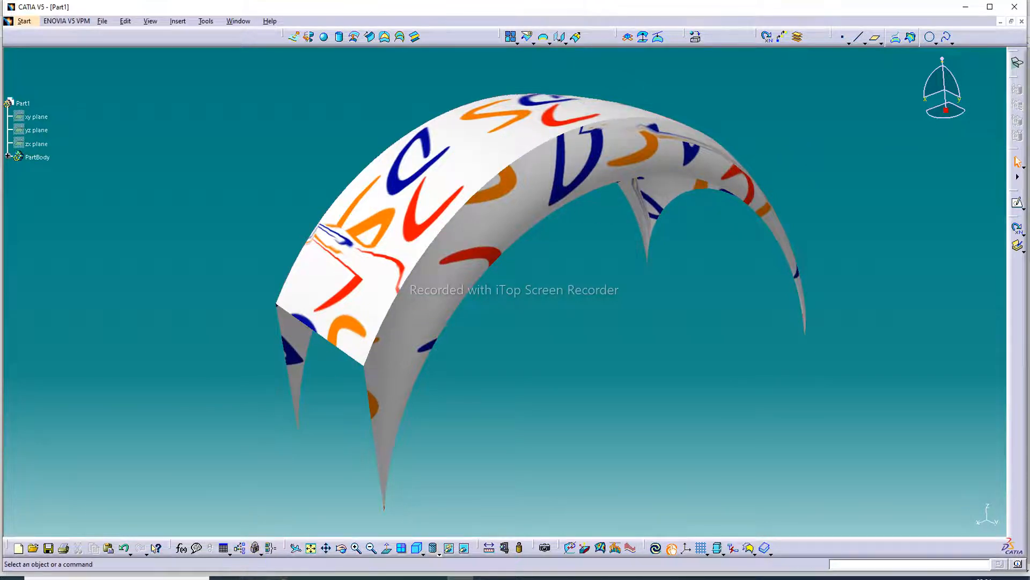
Switch to the browser showing the CATIA Lecture-73 Multi-Sections Surface PDF.
click(301, 579)
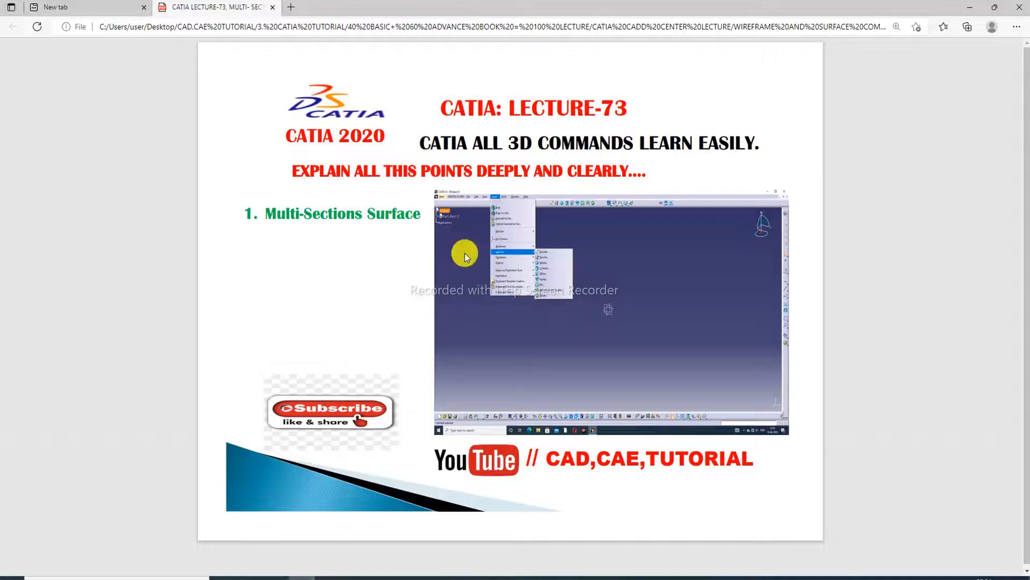